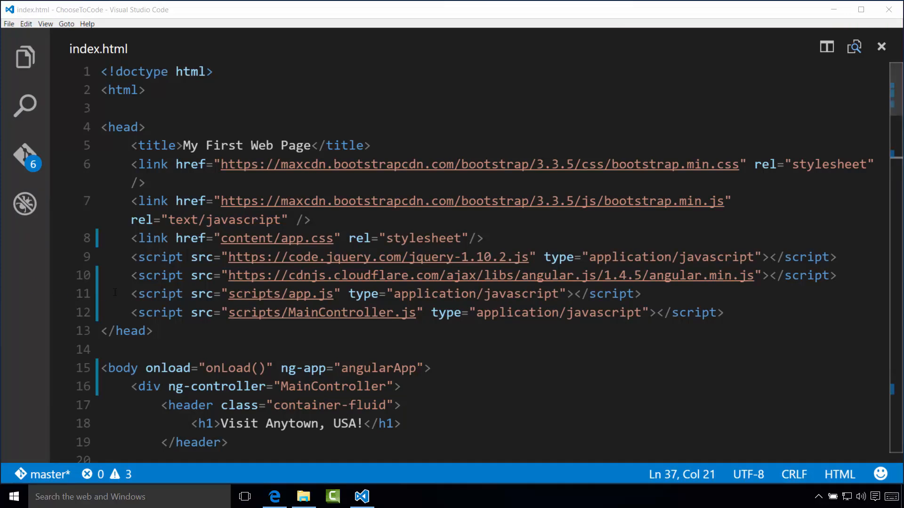
- Select the number input, message paragraph and Submit button lines in index.html for replacement
click(245, 346)
scroll(453, 282, down, 4)
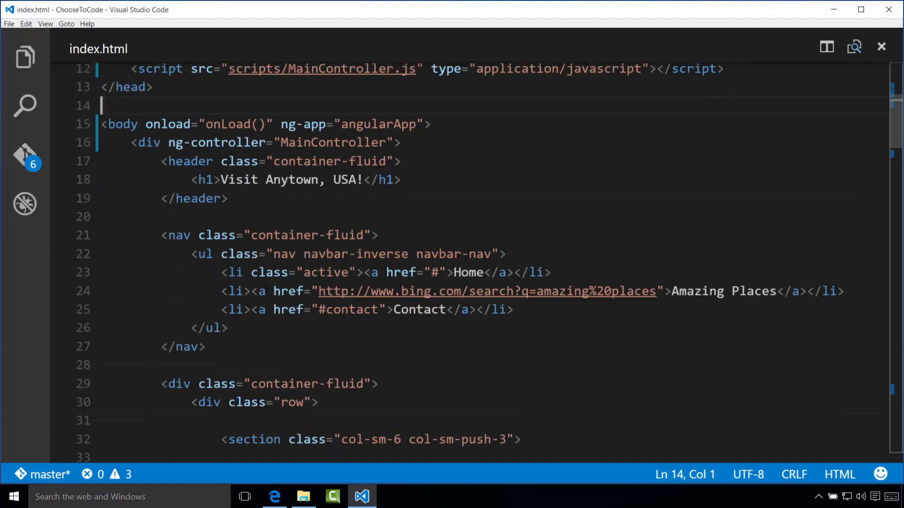
scroll(452, 283, down, 4)
scroll(452, 282, down, 2)
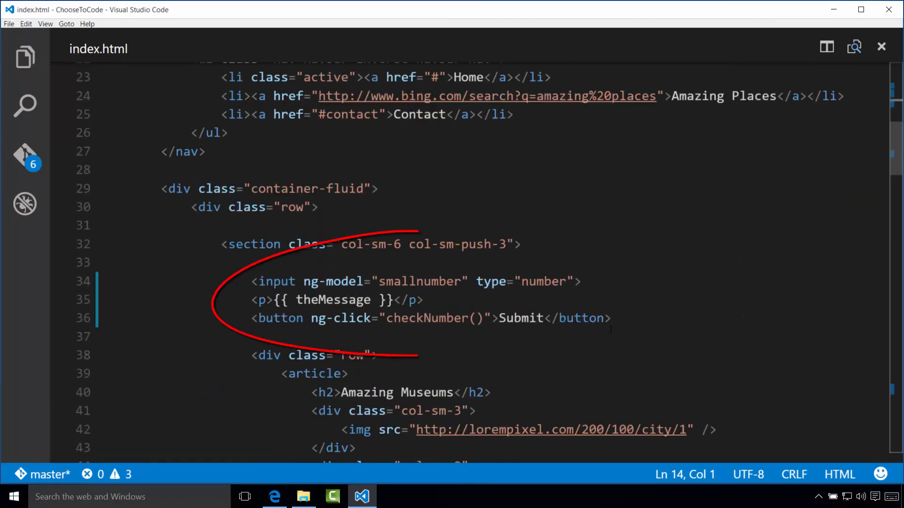
drag(611, 318, 74, 269)
key(shift+Down)
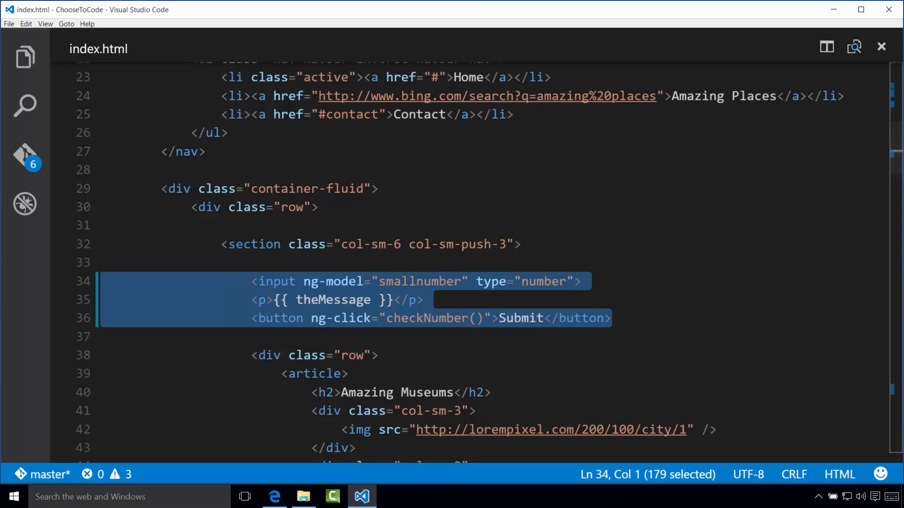
- Replace lines 34-36 with the pasted two-column row holding FirstName, LastName and FullName fields
key(alt+Tab)
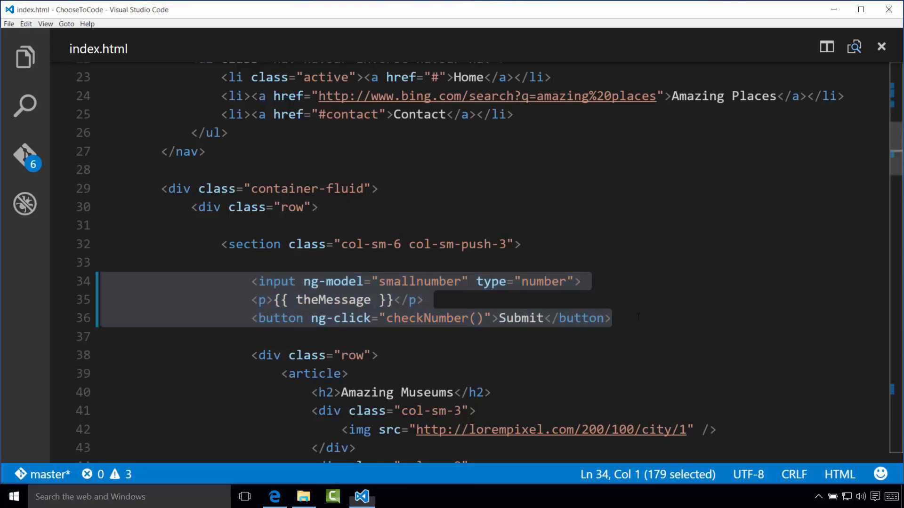
click(610, 318)
drag(610, 318, 101, 226)
drag(610, 318, 100, 282)
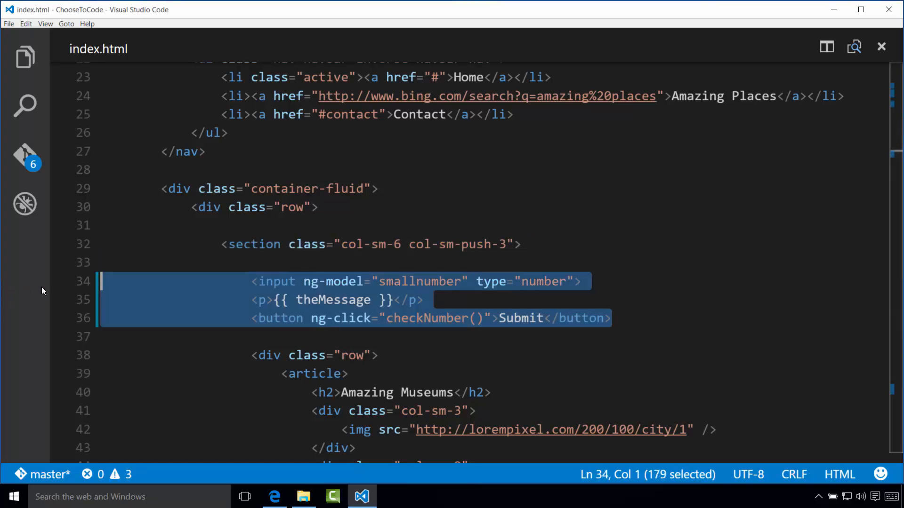
text(<div class="row">     <div class="col-sm-4">         <input ng-model="smallnumber" type="text">         <p>{{ theMessage }}</p>         <button ng-click="checkNumber()">Submit</button>     </div>     <div class="col-sm-8">         <label>FirstName</label><input type="text"/></br>         <label>LastName</label><input type="text"/></br>         <label>FullName</label><span></span>     </div> </div>)
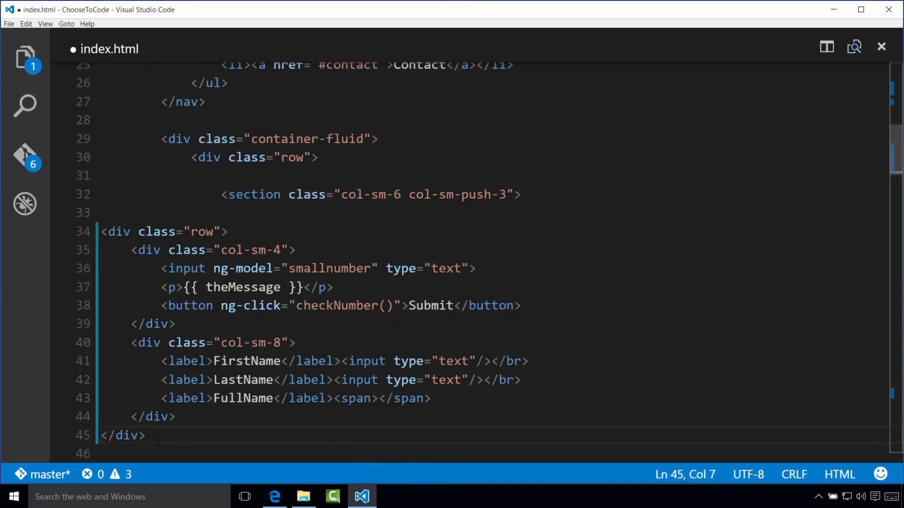
- Indent the new row block (lines 34-45) two levels and save index.html
drag(148, 436, 73, 243)
key(Tab)
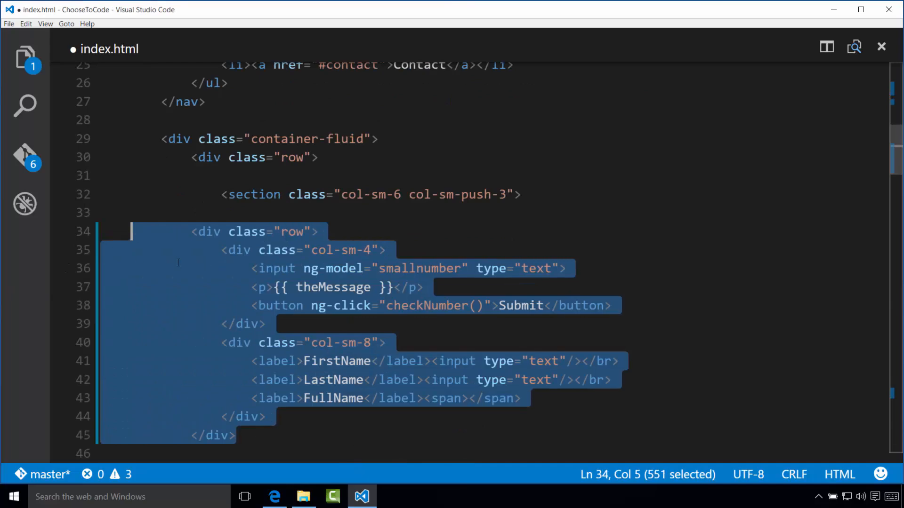
key(Tab)
key(Tab)
key(ctrl+s)
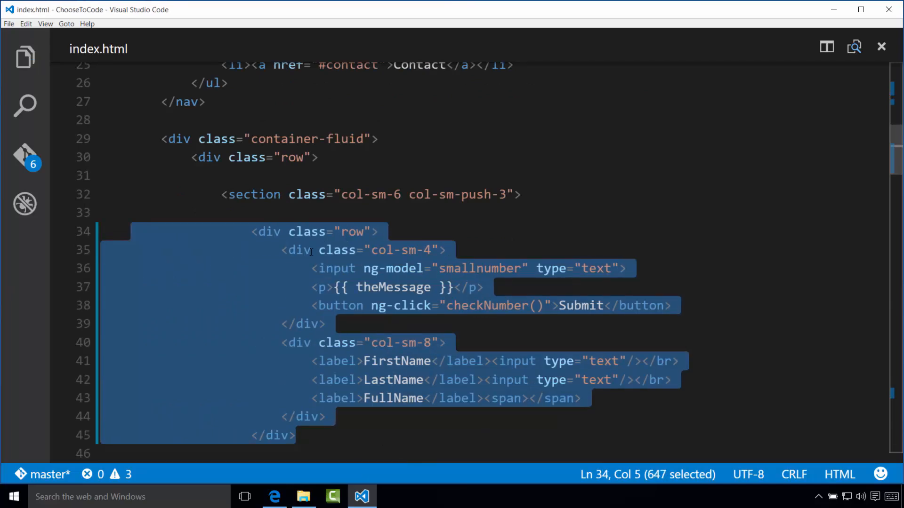
click(326, 250)
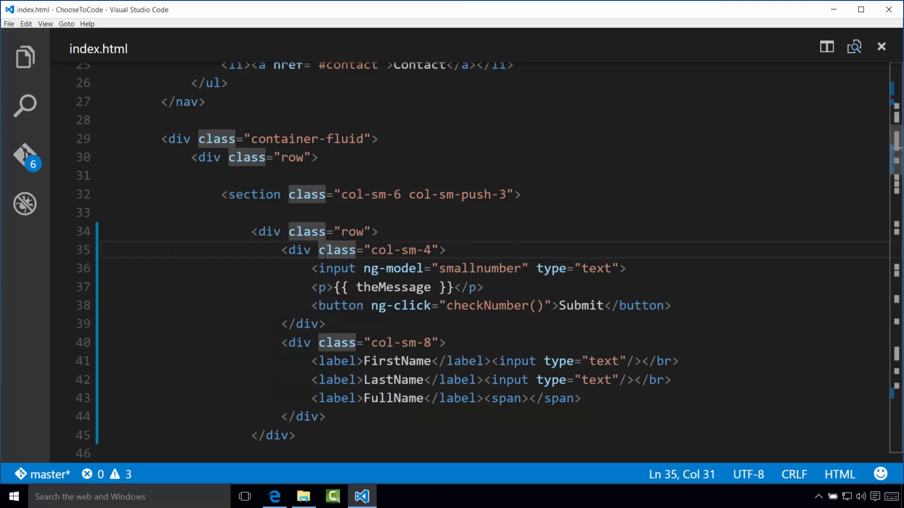
- Review the row class, the FirstName/LastName/FullName labels and the input type attributes
double_click(351, 232)
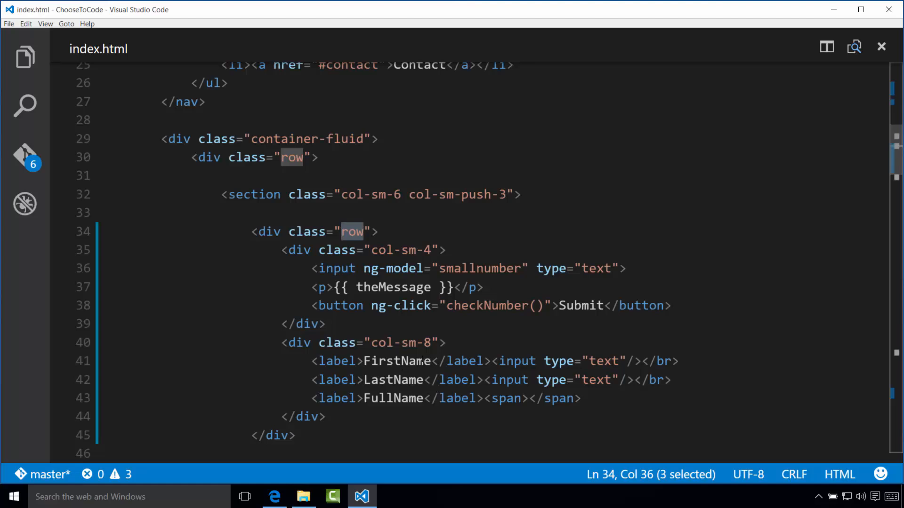
double_click(387, 360)
double_click(392, 380)
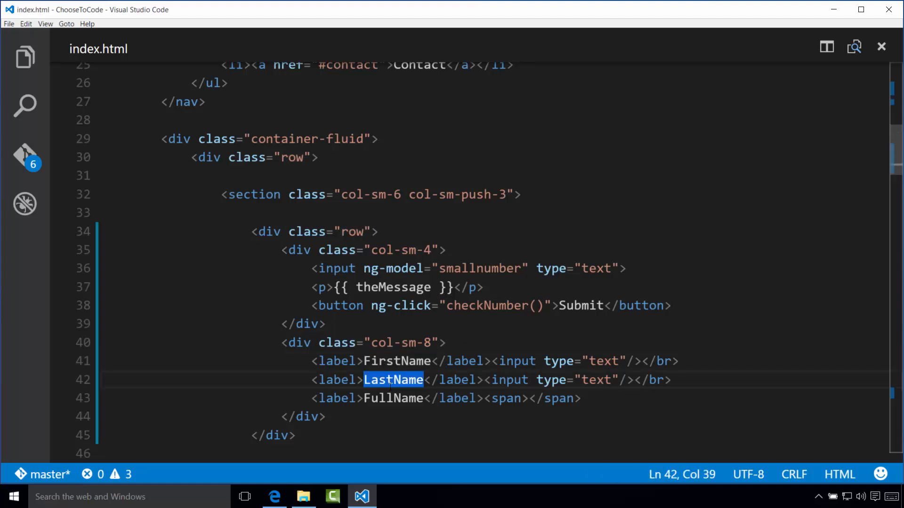
double_click(392, 399)
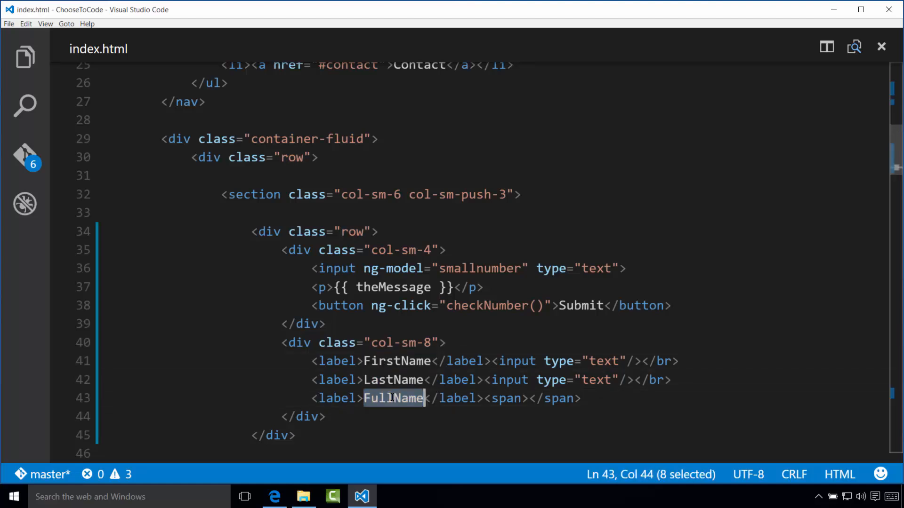
click(550, 362)
double_click(549, 362)
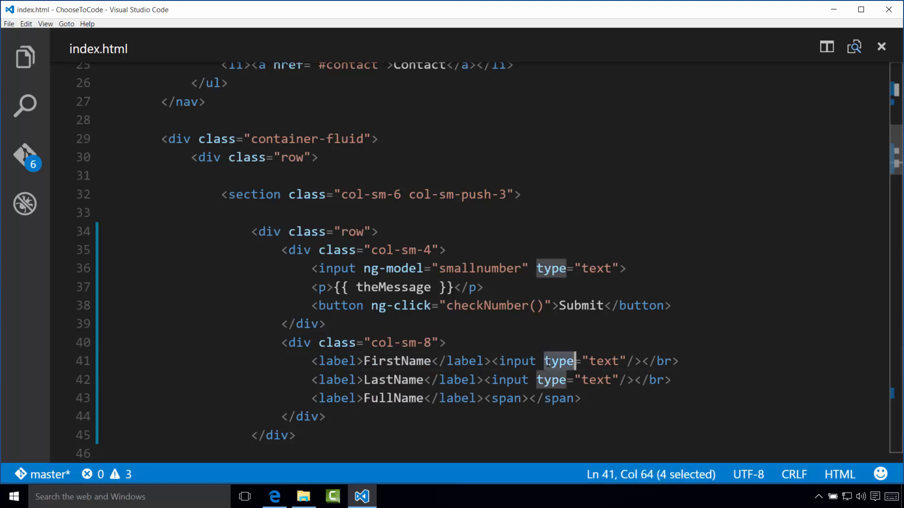
double_click(551, 380)
click(455, 327)
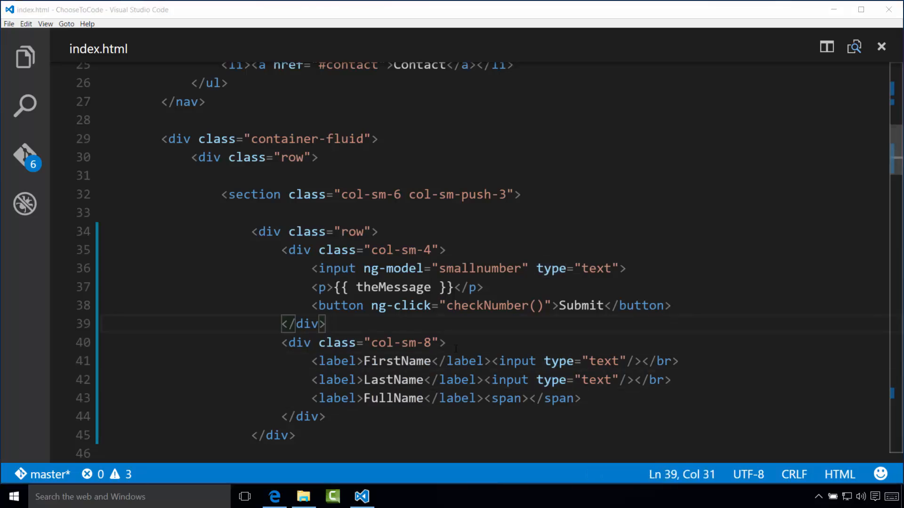
click(362, 497)
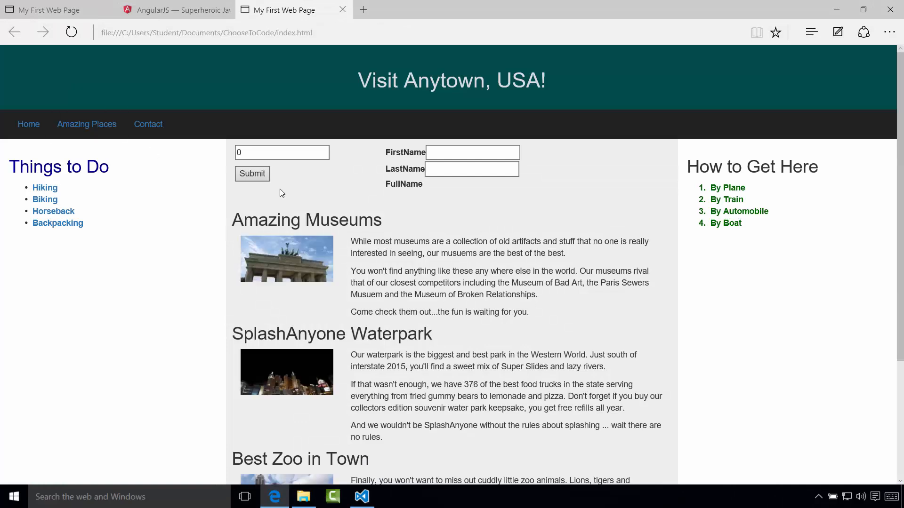
- Check the FirstName field on the Edge page, then return to index.html in the editor
click(435, 153)
click(421, 192)
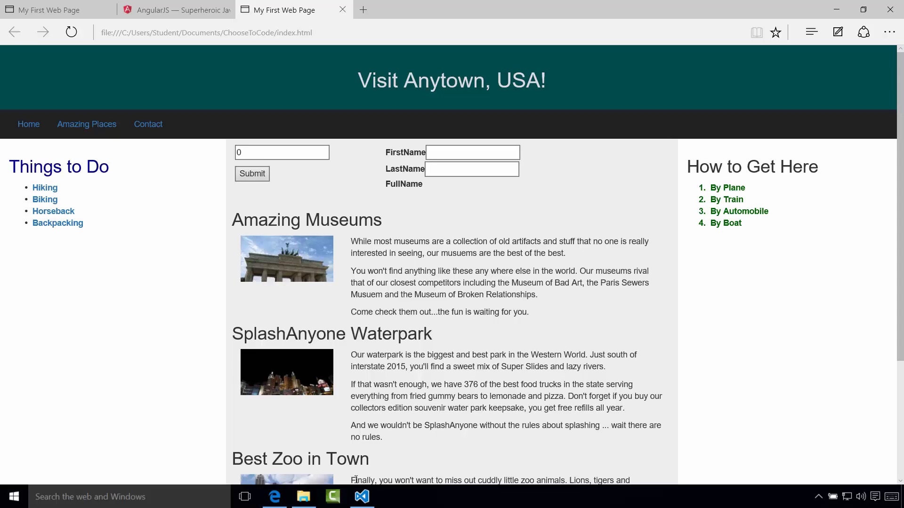
click(361, 496)
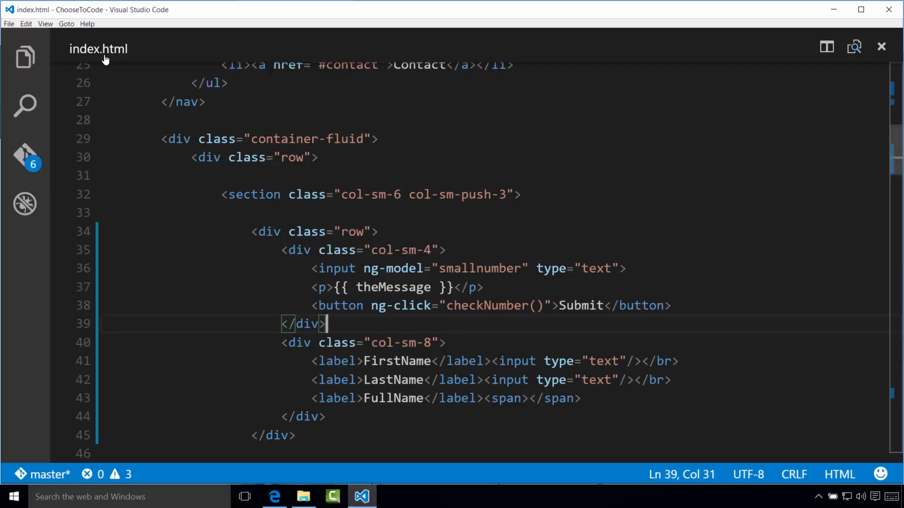
- In app.css, paste a label rule with 0 10px padding and 100px width after the img rule and save
key(ctrl+p)
click(203, 150)
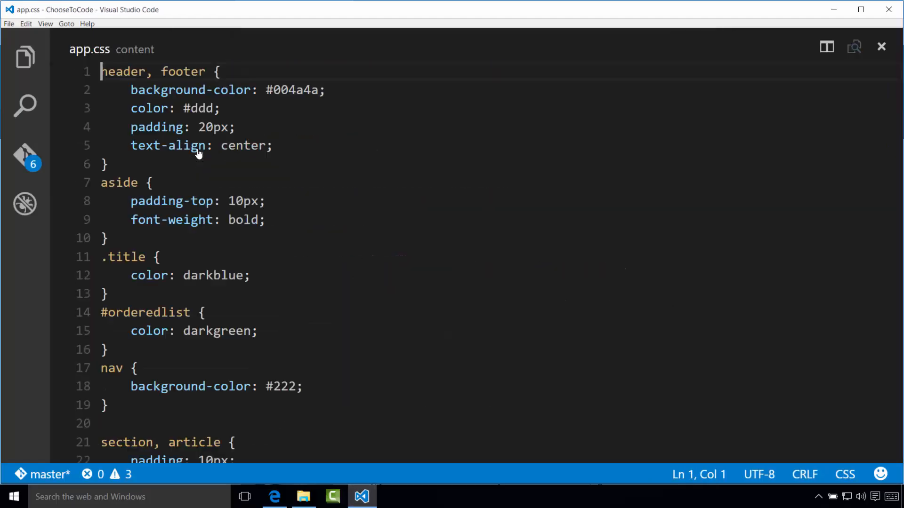
click(269, 276)
scroll(268, 275, down, 5)
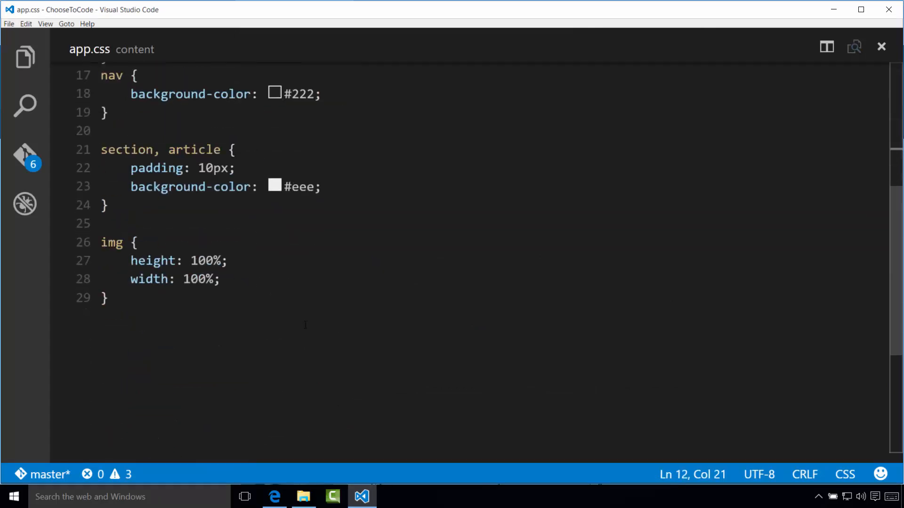
scroll(236, 323, down, 3)
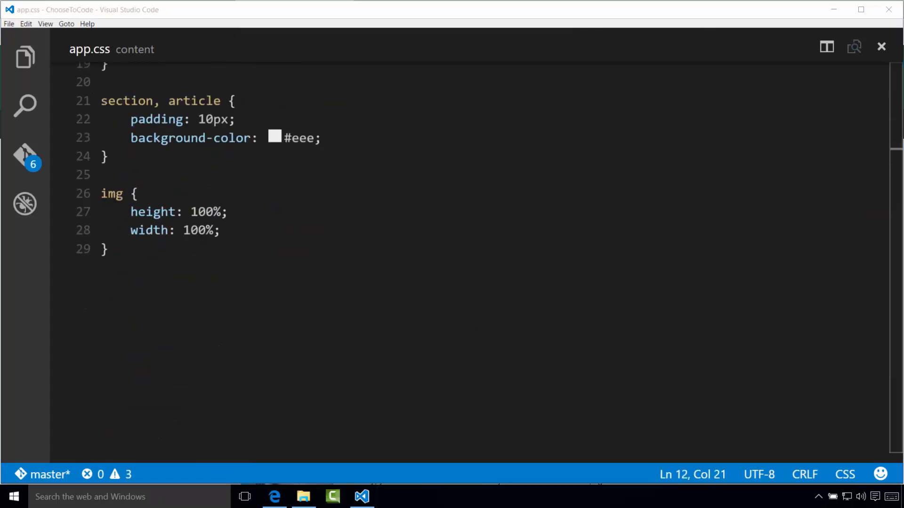
click(103, 282)
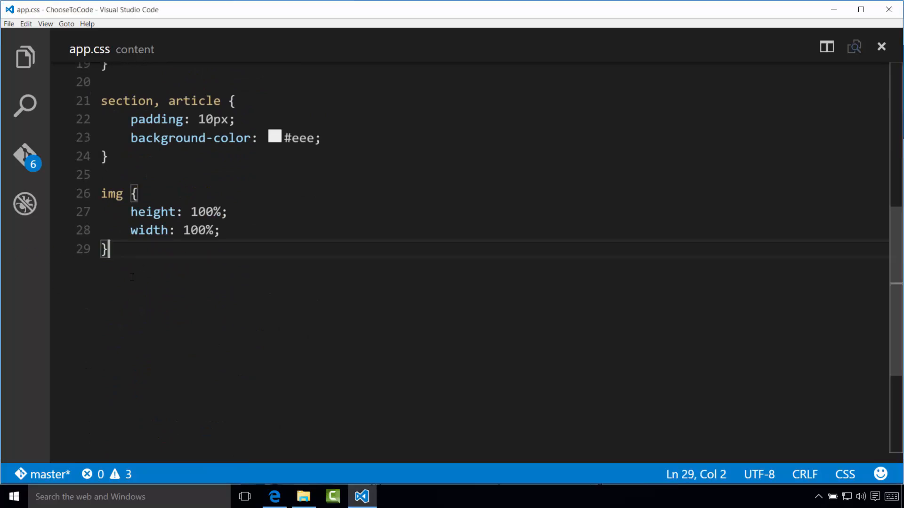
key(Return)
text(label {     padding: 0 10px;     width: 100px; })
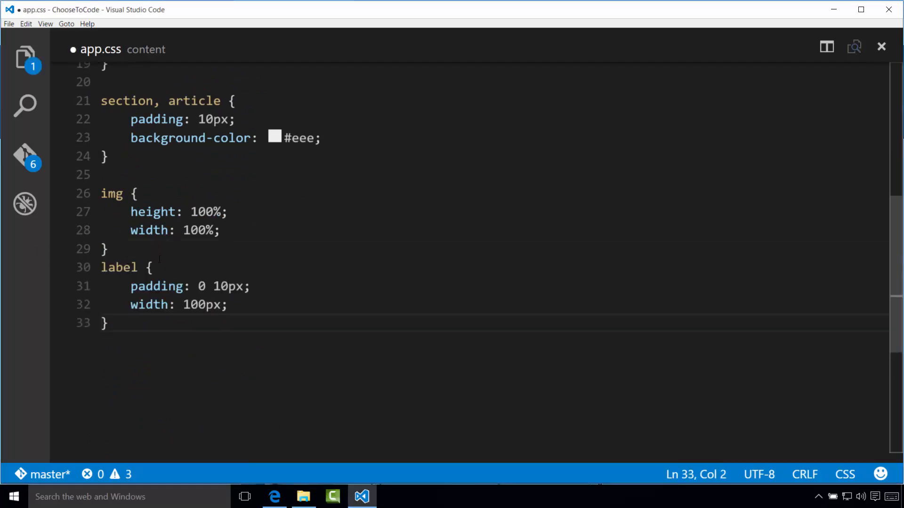
key(ctrl+s)
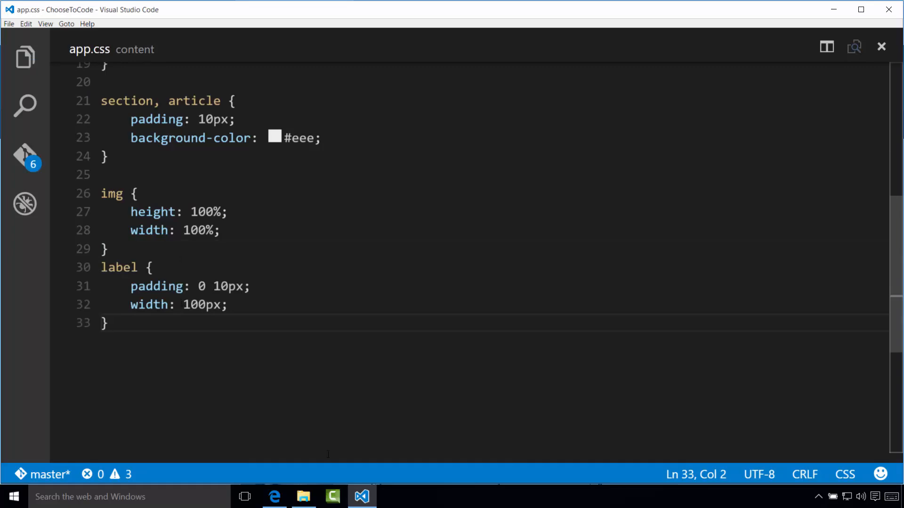
- Reload the Edge page to see the padded labels, then return to app.css in the editor
click(274, 496)
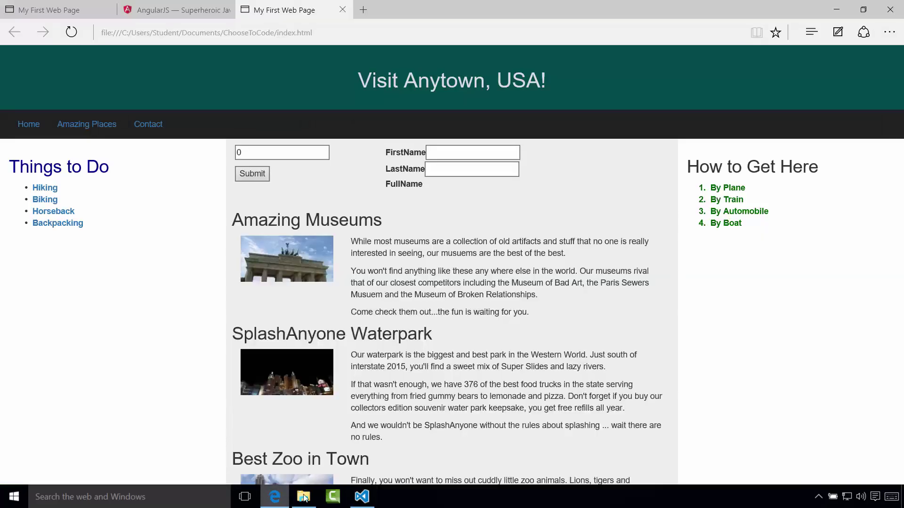
click(71, 33)
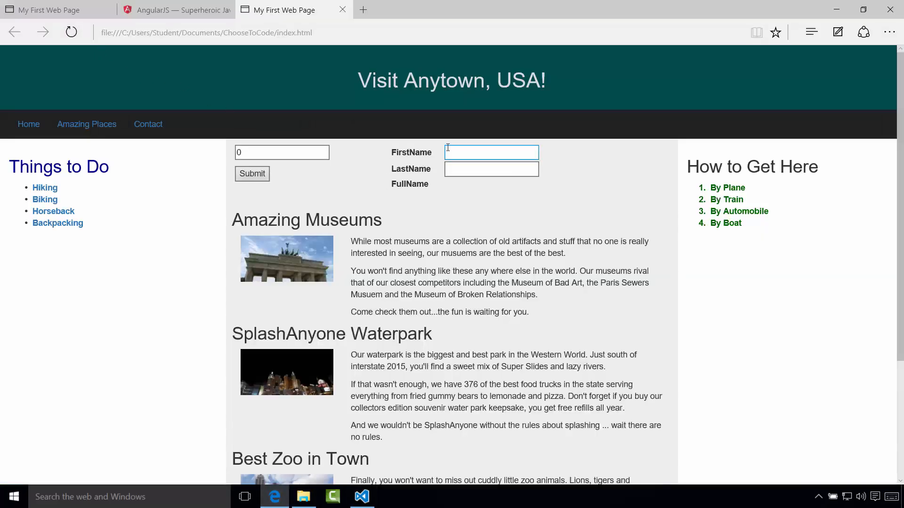
click(444, 196)
key(alt+Tab)
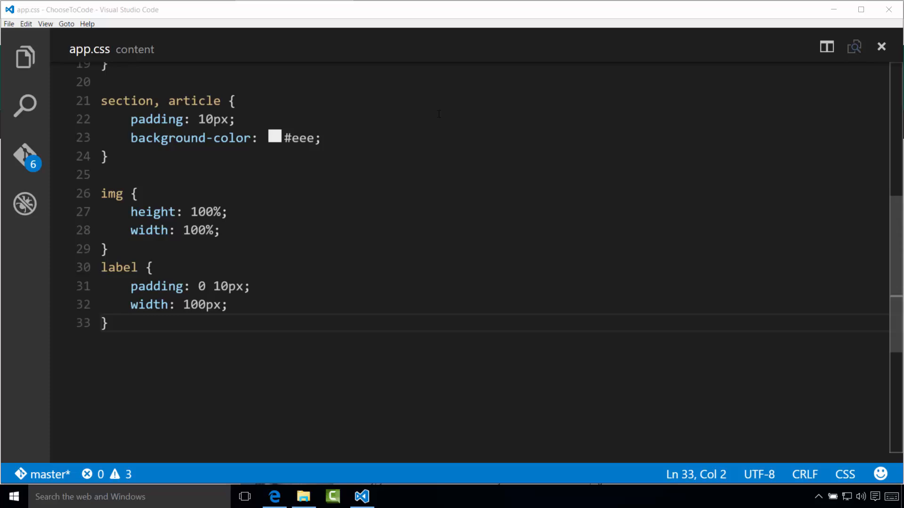
- Open MainController.js from the scripts folder via the Explorer and hide the sidebar
click(25, 57)
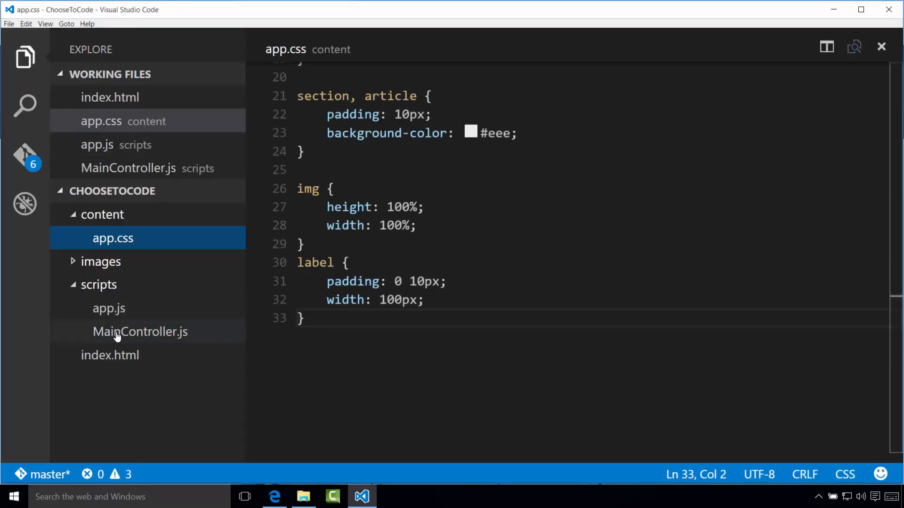
click(131, 331)
click(25, 58)
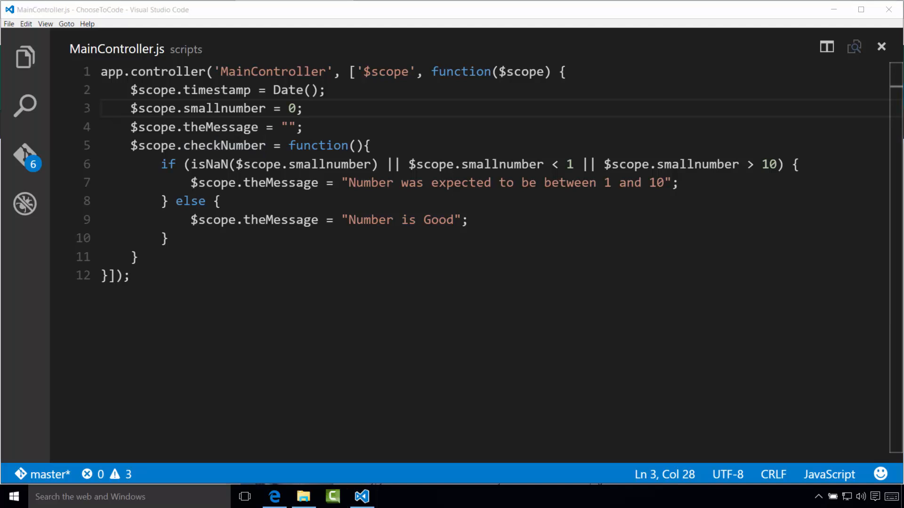
- Paste the _first/_last variables and $scope.User getter-setter block after checkNumber, fix indentation and save
click(184, 257)
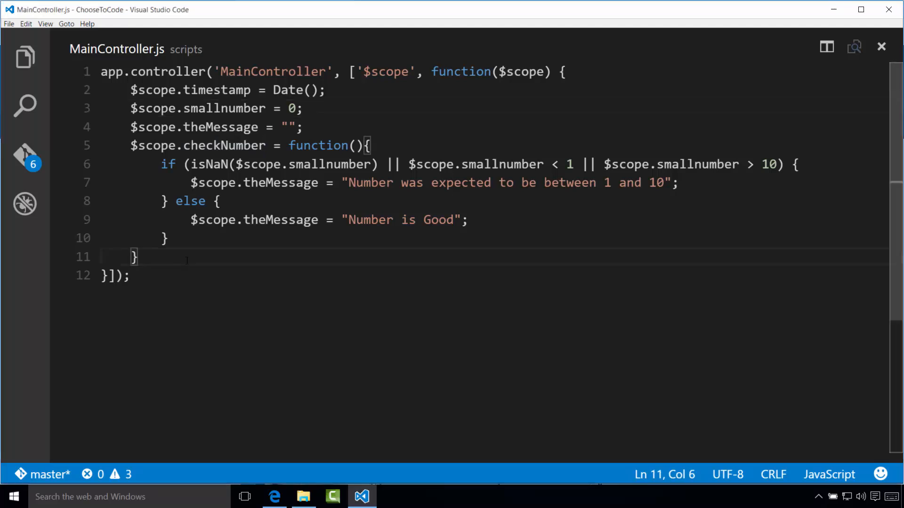
key(Return)
key(Return)
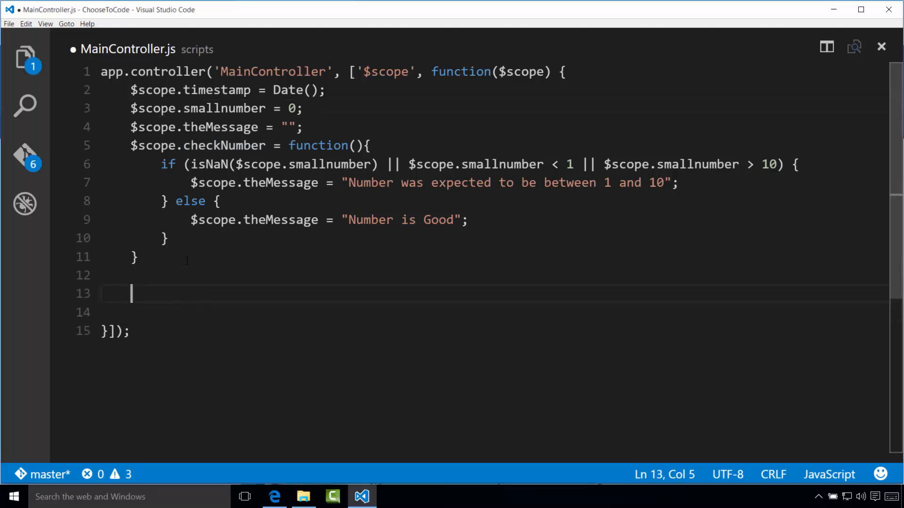
key(Home)
text(var _first = "Your";     var _last = "Name";     $scope.User = {         firstName: function (first) { return arguments.length ? (_first = first) : _first },         lastName: function (last) { return arguments.length ? (_last = last) : _last },         fullName: function () { return _first + ' ' + _last; }     })
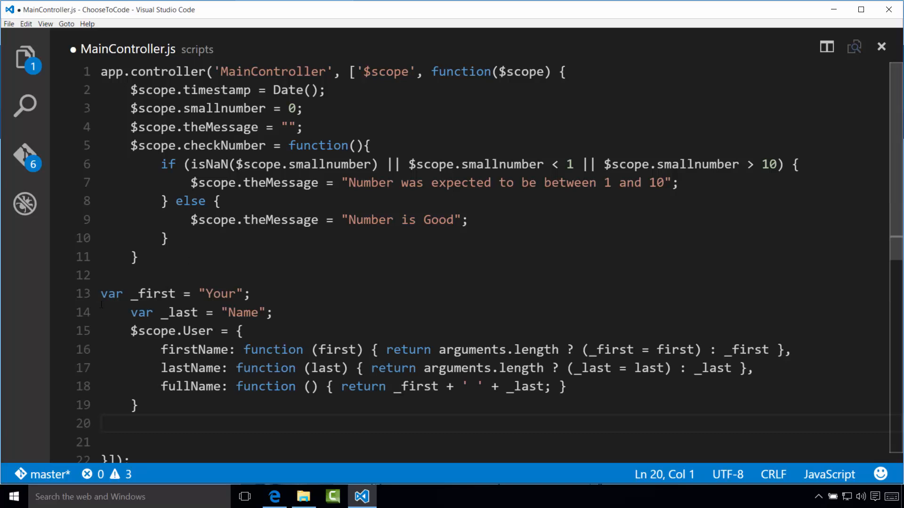
click(108, 294)
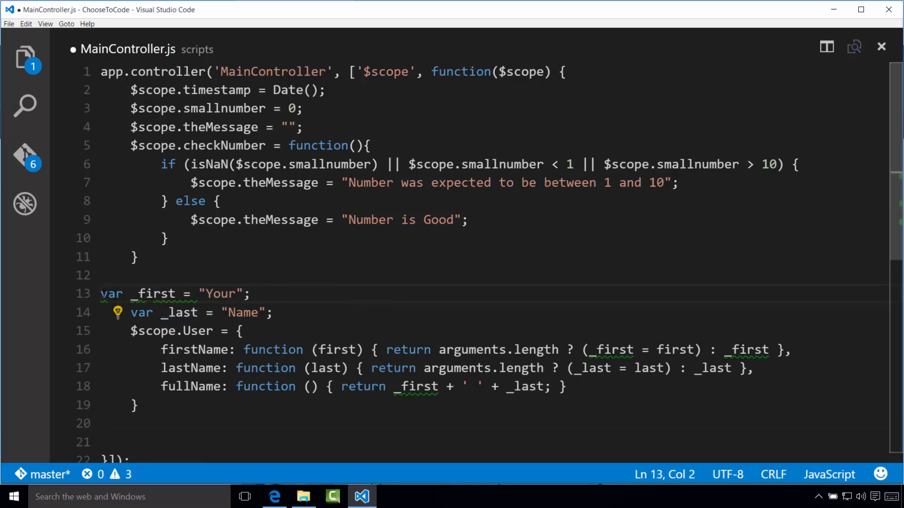
key(Home)
key(Tab)
key(ctrl+s)
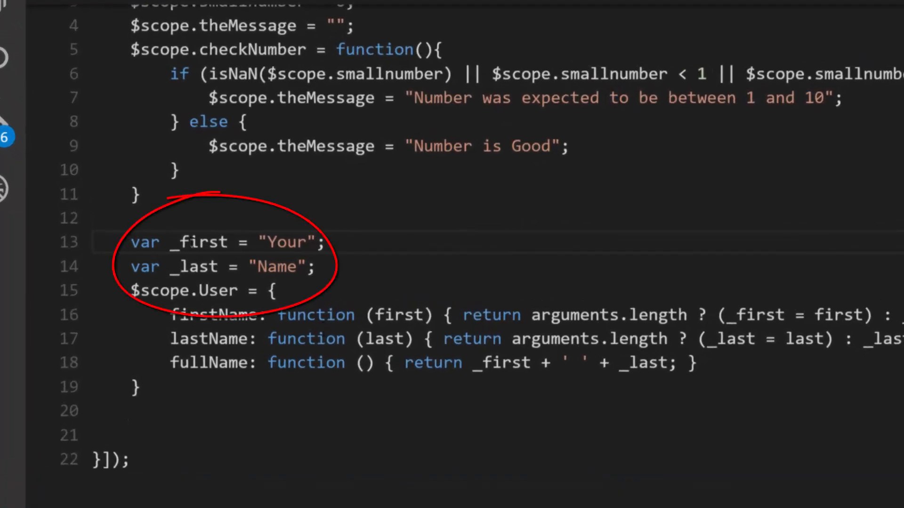
mouse_move(204, 242)
mouse_move(169, 242)
mouse_down()
mouse_move(188, 242)
mouse_move(181, 267)
mouse_up()
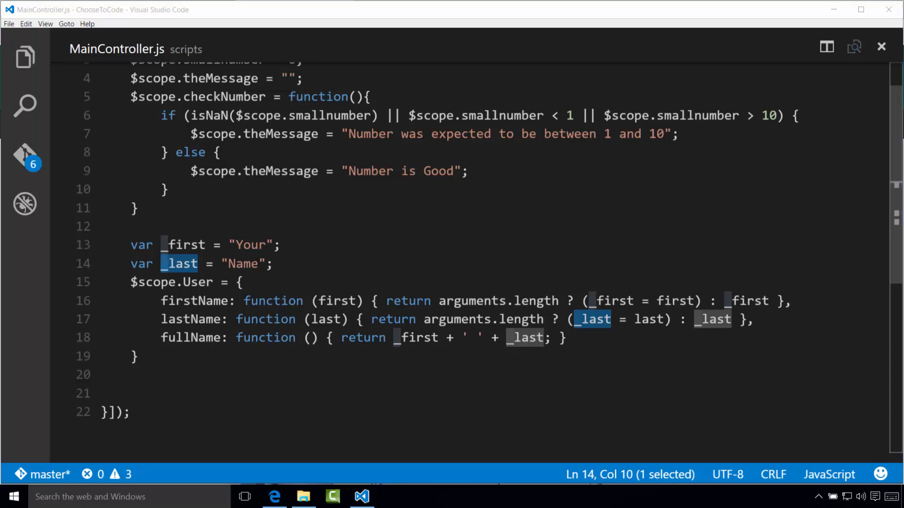
double_click(185, 301)
click(162, 301)
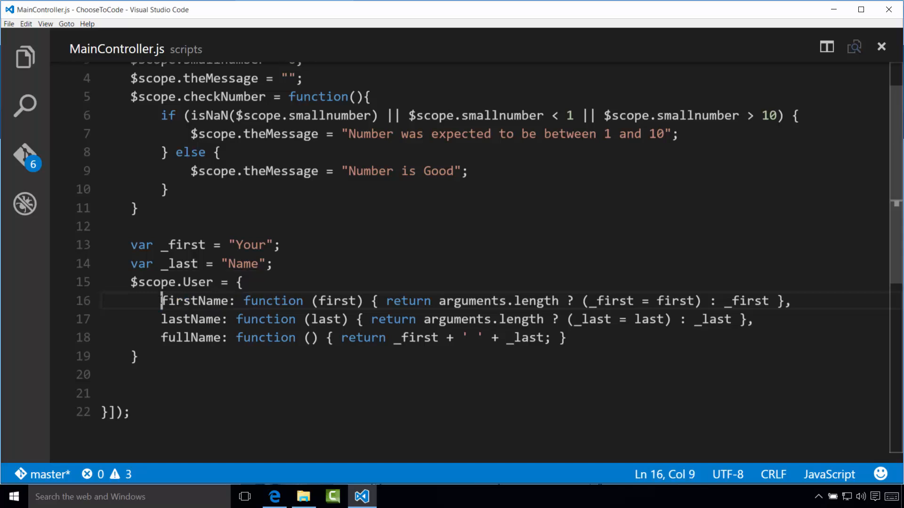
key(ctrl+shift+Right)
key(ctrl+shift+Right)
key(ctrl+shift+Right)
key(shift+Right)
click(162, 319)
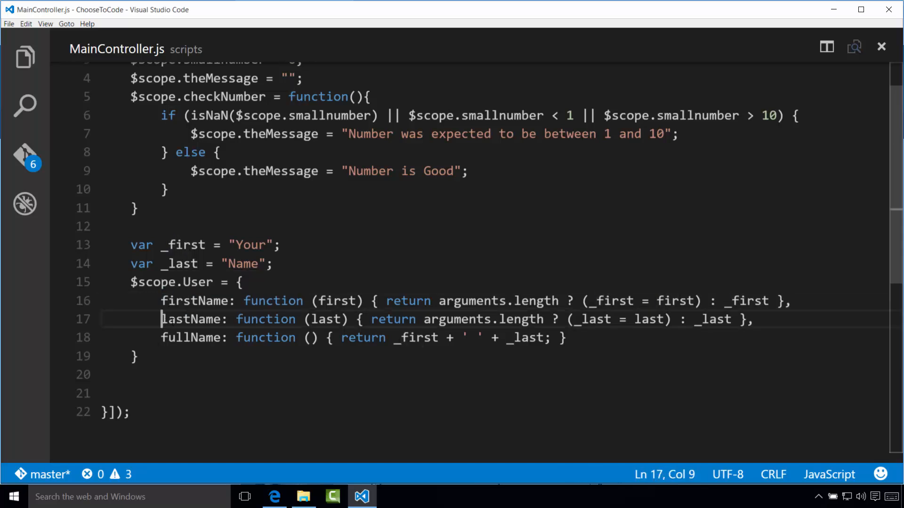
key(ctrl+shift+Right)
key(ctrl+shift+Right)
key(shift+Right)
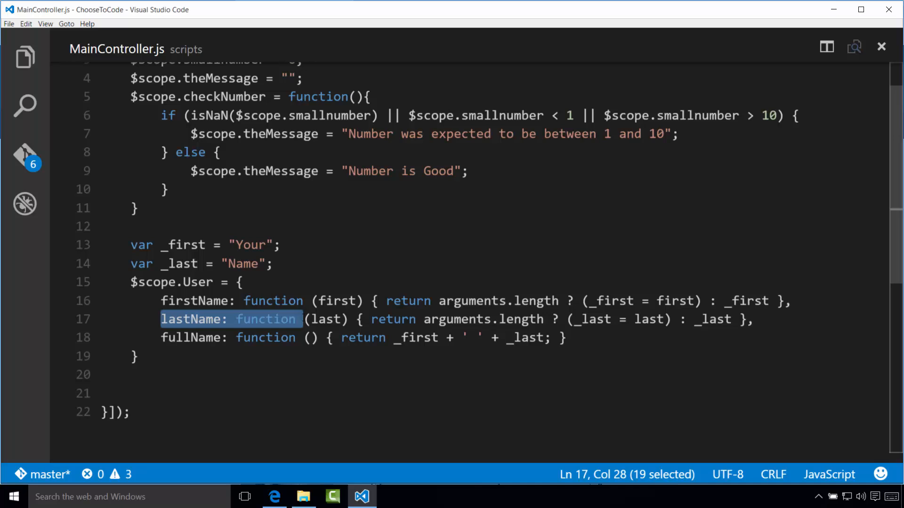
click(374, 301)
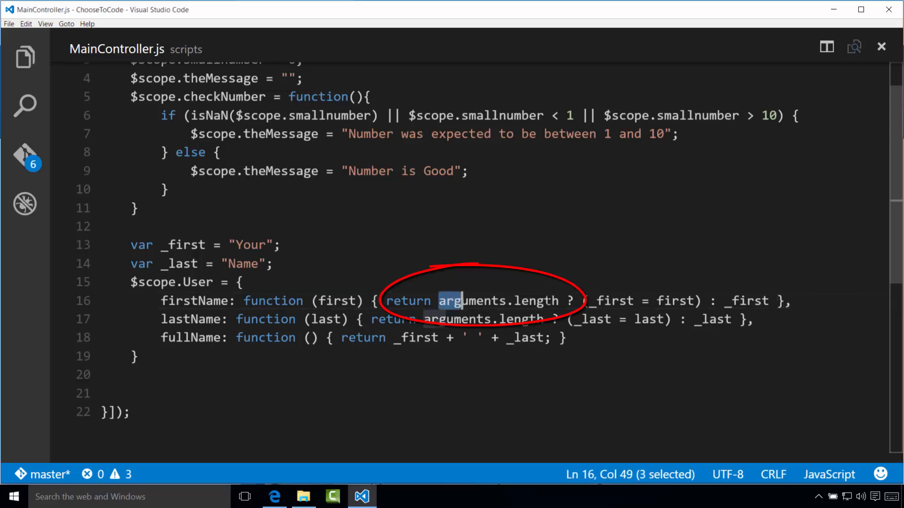
drag(439, 301, 560, 301)
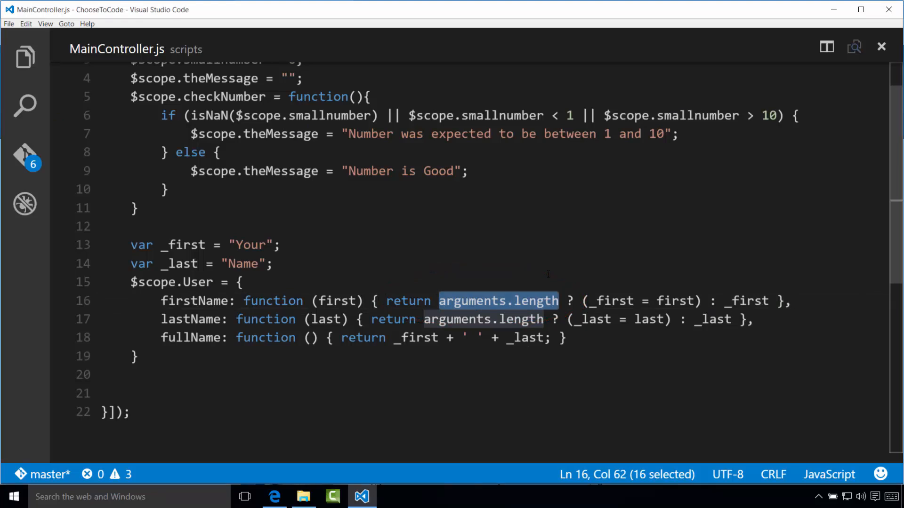
drag(597, 301, 636, 301)
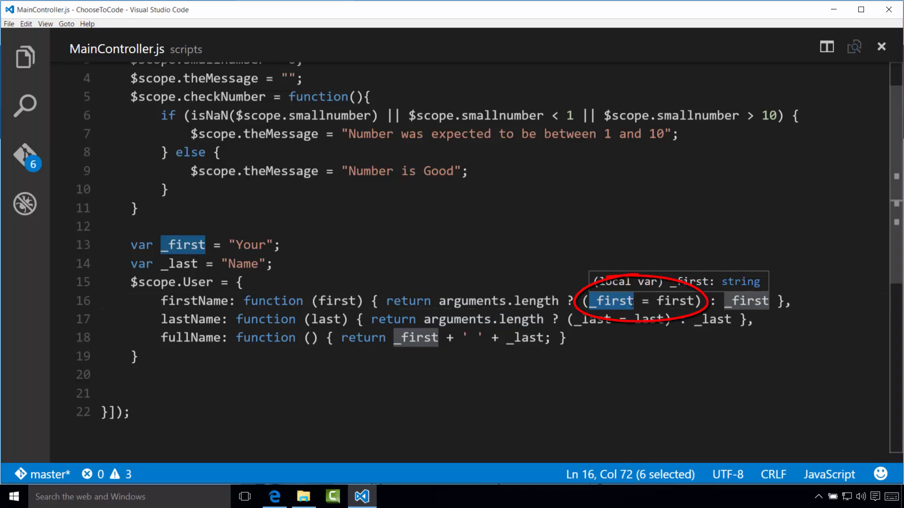
double_click(675, 301)
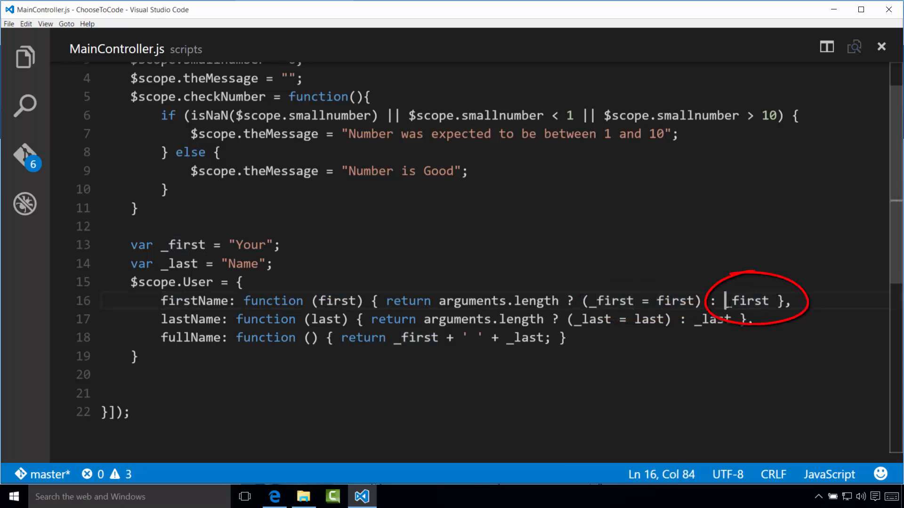
double_click(748, 300)
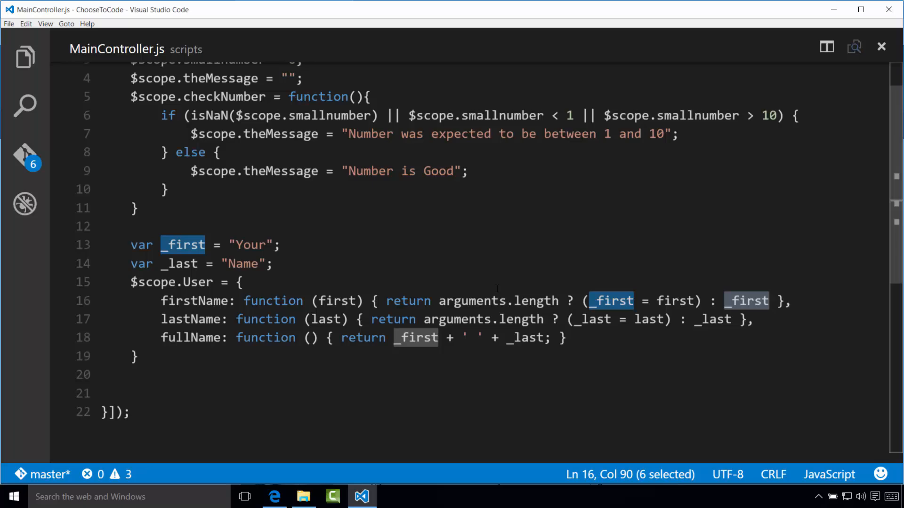
click(332, 338)
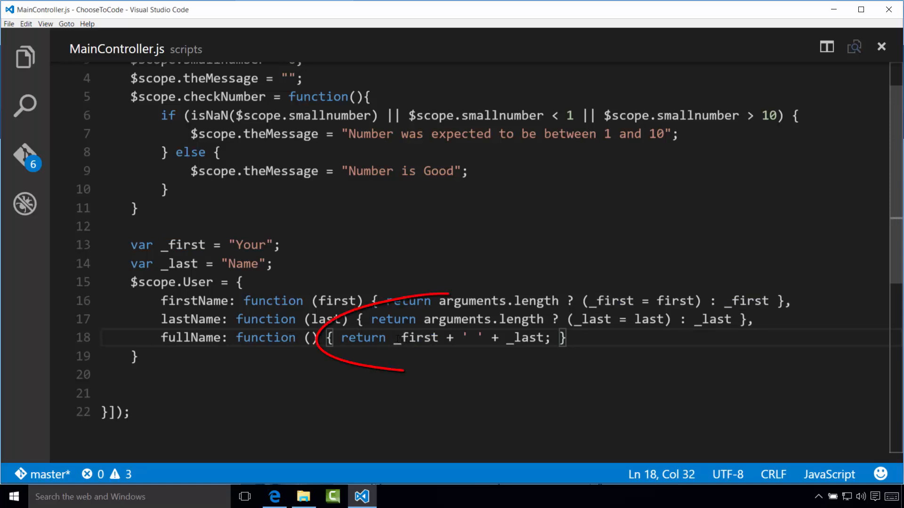
double_click(417, 338)
double_click(472, 338)
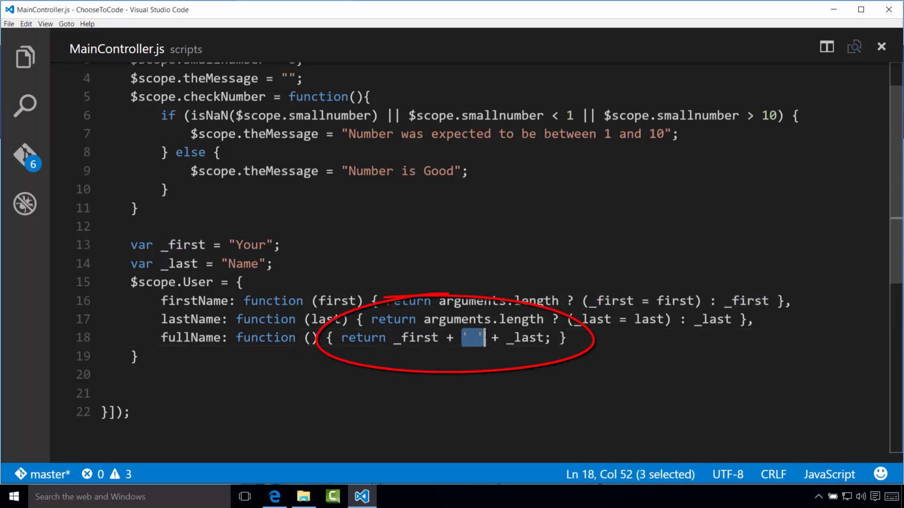
drag(507, 338, 541, 338)
click(544, 338)
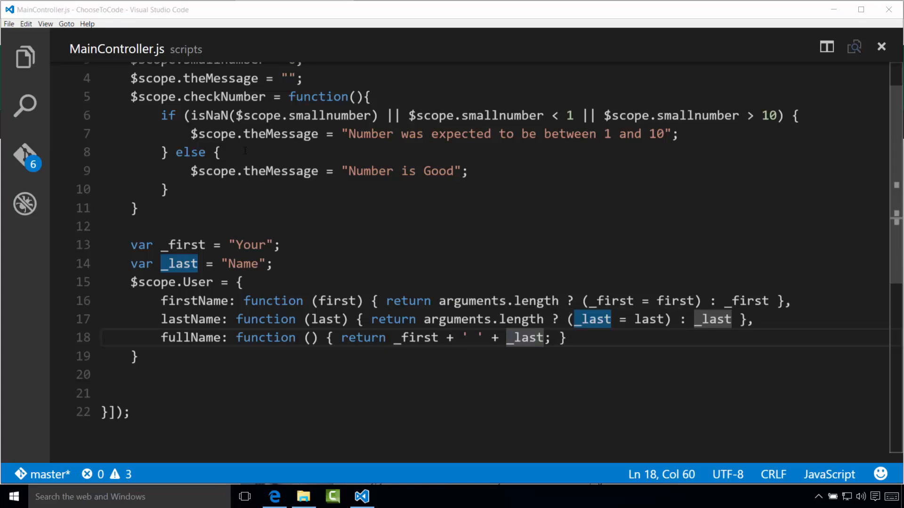
click(24, 57)
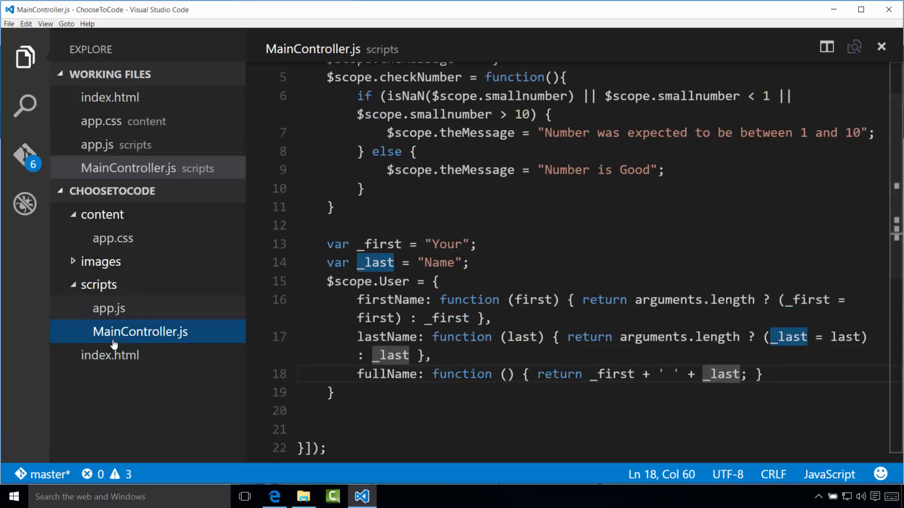
- Open index.html, go to the name inputs row and start selecting the FirstName, LastName and FullName lines
click(111, 355)
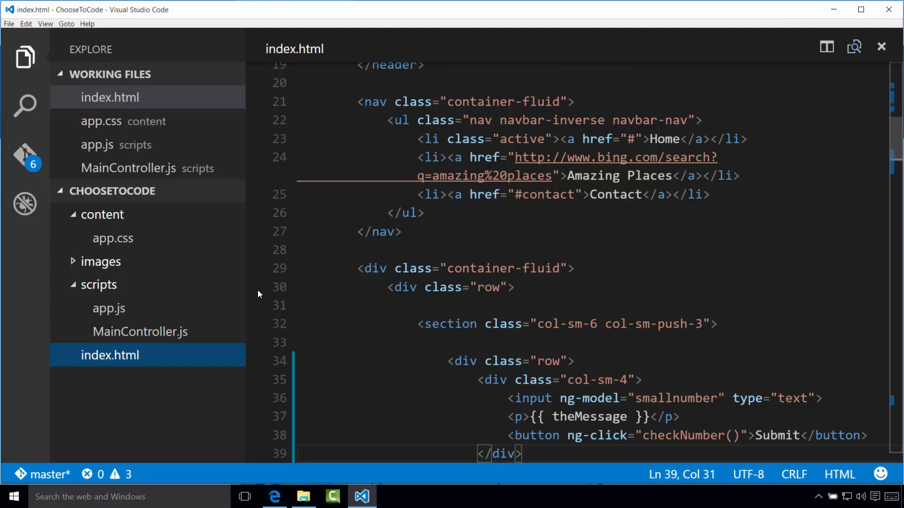
click(24, 58)
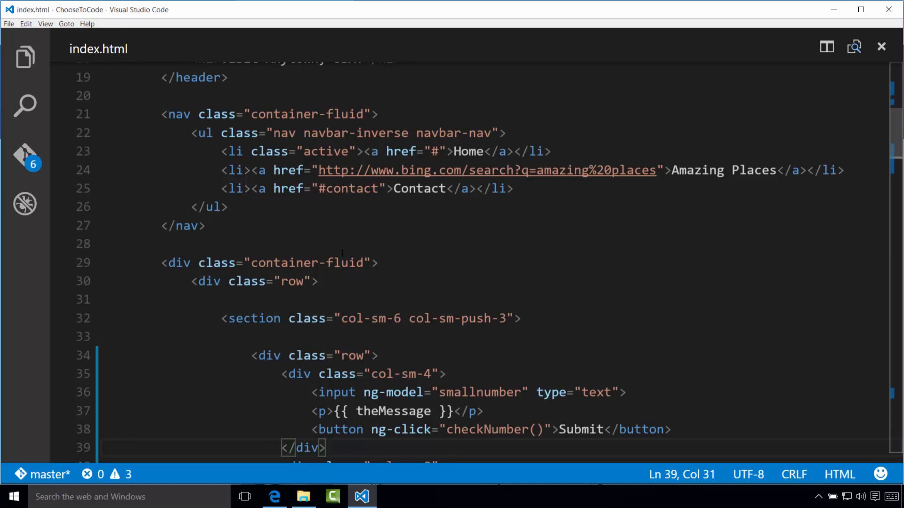
click(378, 355)
scroll(452, 283, down, 3)
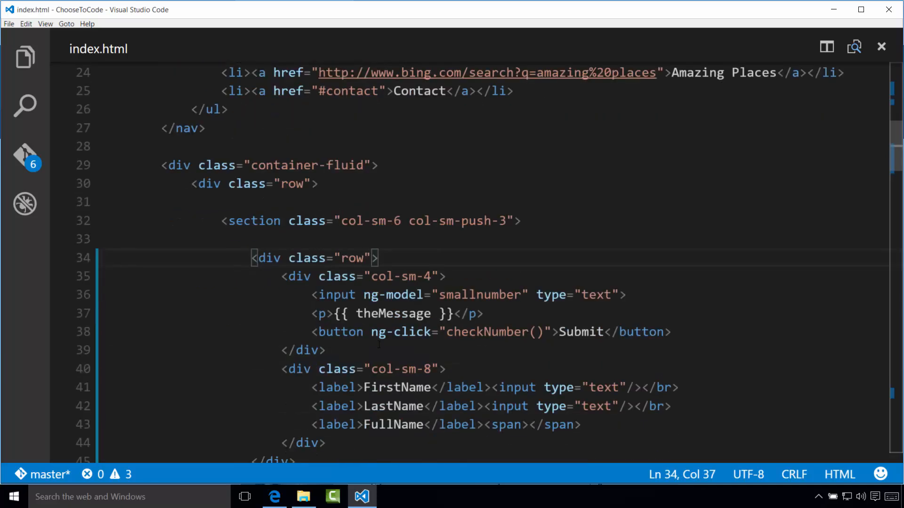
scroll(452, 283, down, 2)
scroll(452, 283, down, 2)
click(518, 289)
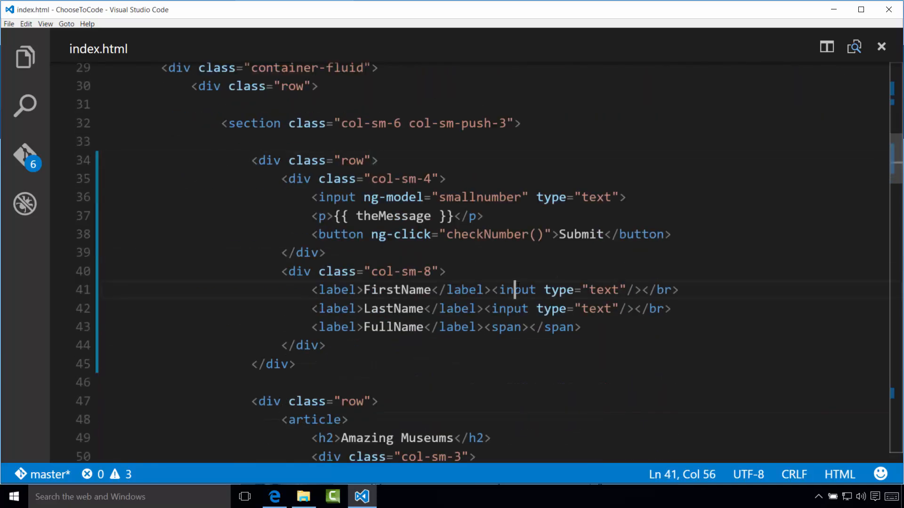
click(512, 309)
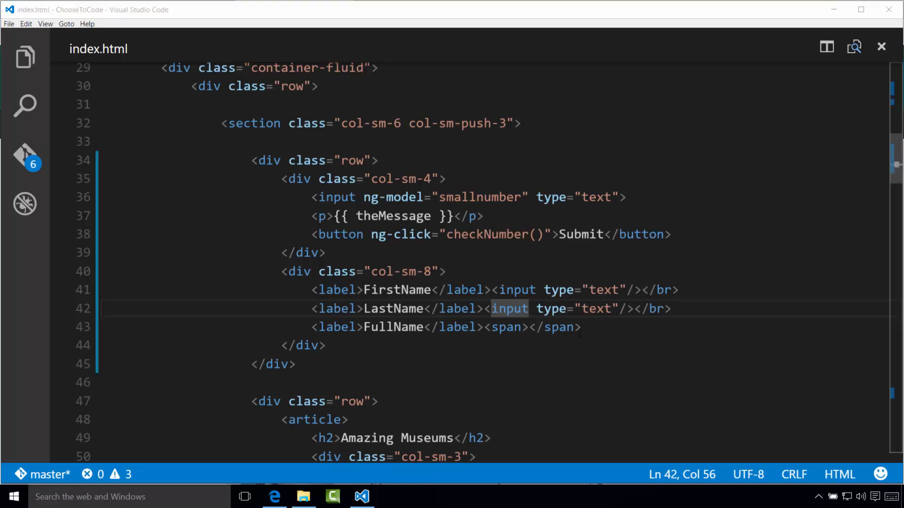
key(shift+Up)
- Replace the three label lines with User.firstName/lastName model-bound inputs and a fullName span, indented
key(shift+Up)
text(<label>FirstName</label><input ng-model="User.firstName" type="text" ng-model-options="{ getterSetter: true }" /></br>         <label>LastName</label><input ng-model="User.lastName" type="text" ng-model-options="{ getterSetter: true }"  /></br>         <label>FullName</label><span ng-bind="User.fullName()"></span>)
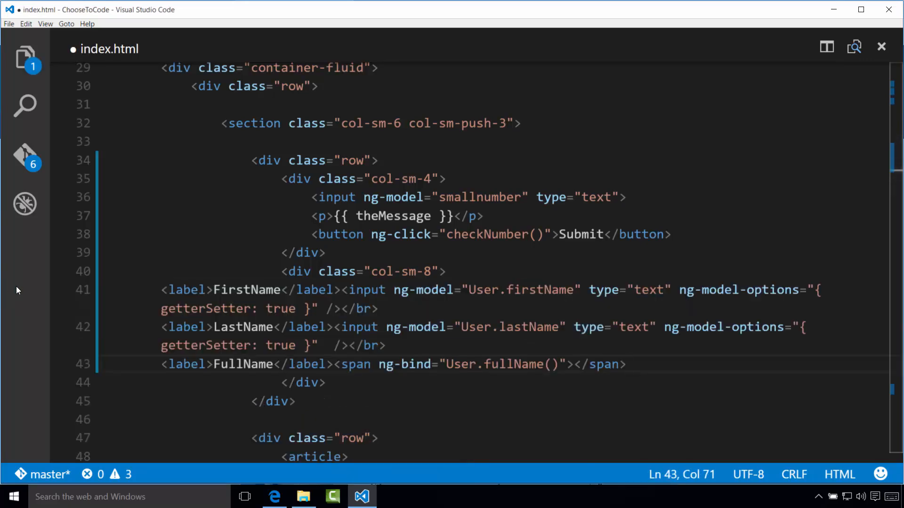
key(shift+Up)
key(shift+Up)
key(shift+Home)
key(Tab)
key(Tab)
key(Tab)
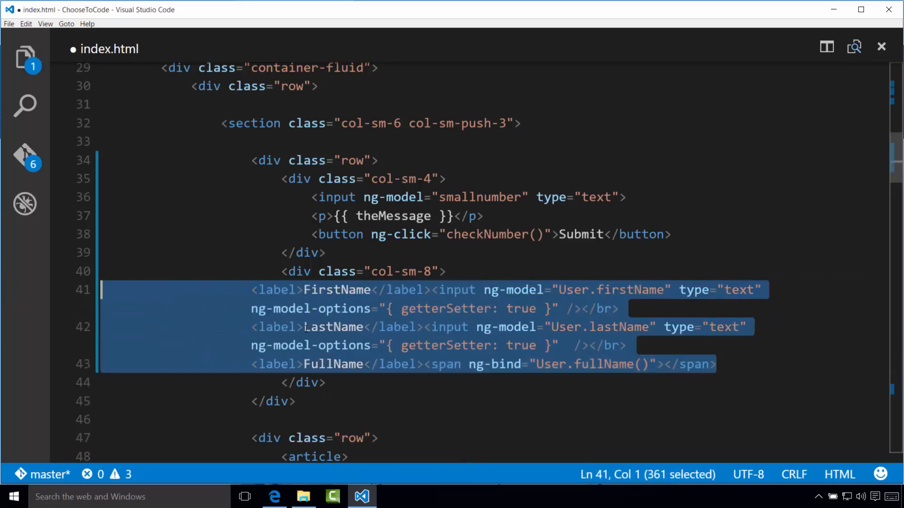
key(Tab)
key(Tab)
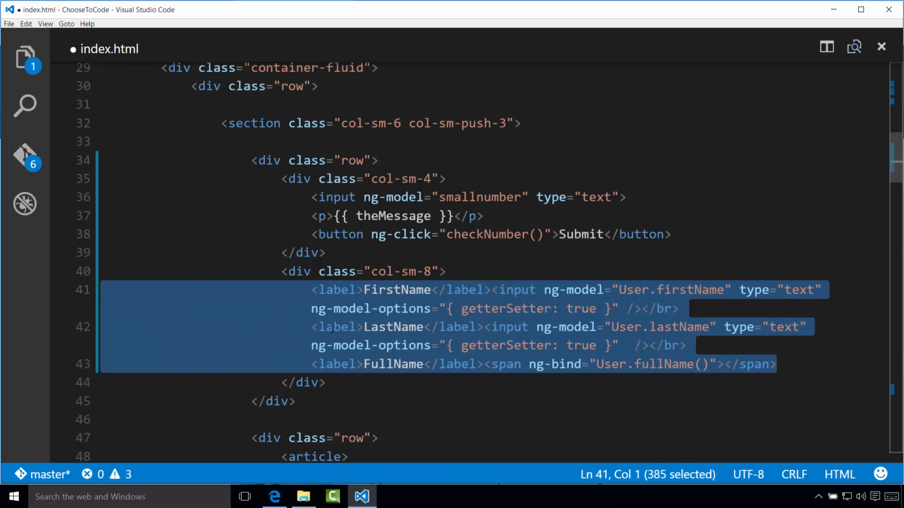
key(Up)
key(Up)
key(Down)
key(End)
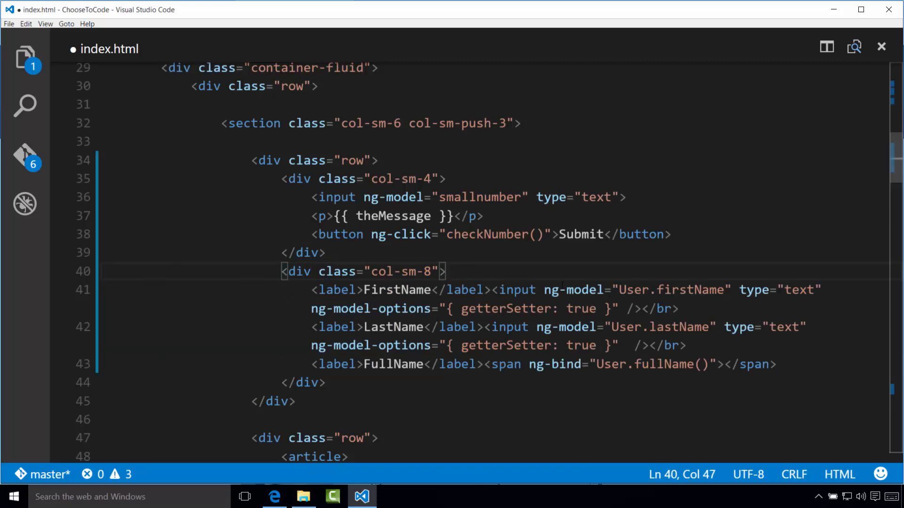
- Review the ng-model User.firstName binding and ng-model-options getterSetter attribute, then switch to the browser
double_click(572, 289)
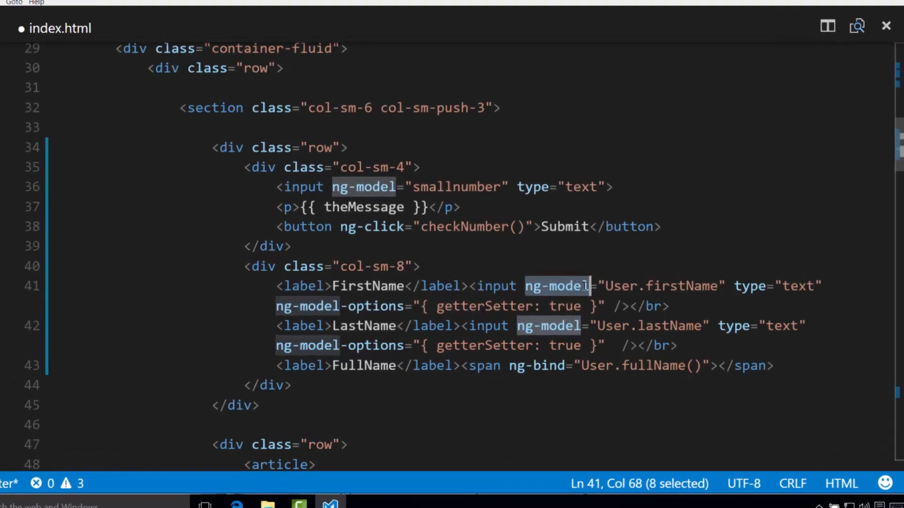
double_click(579, 274)
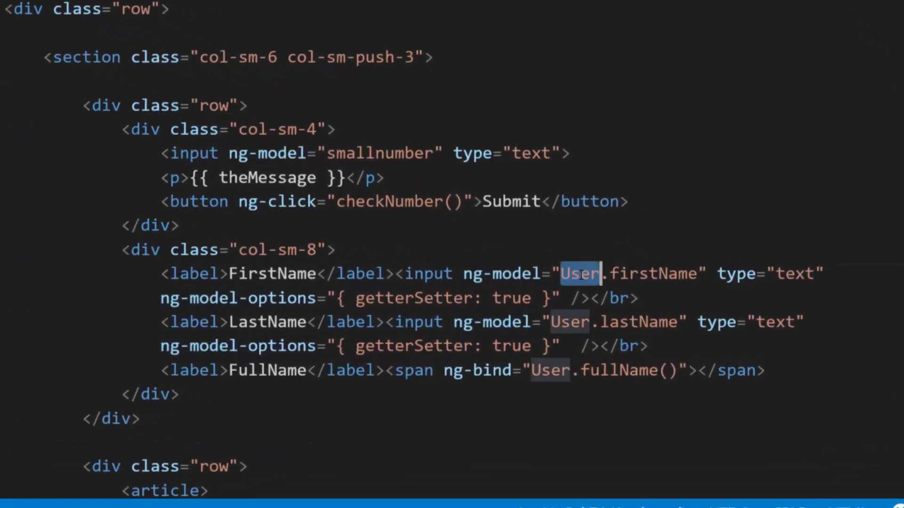
double_click(637, 276)
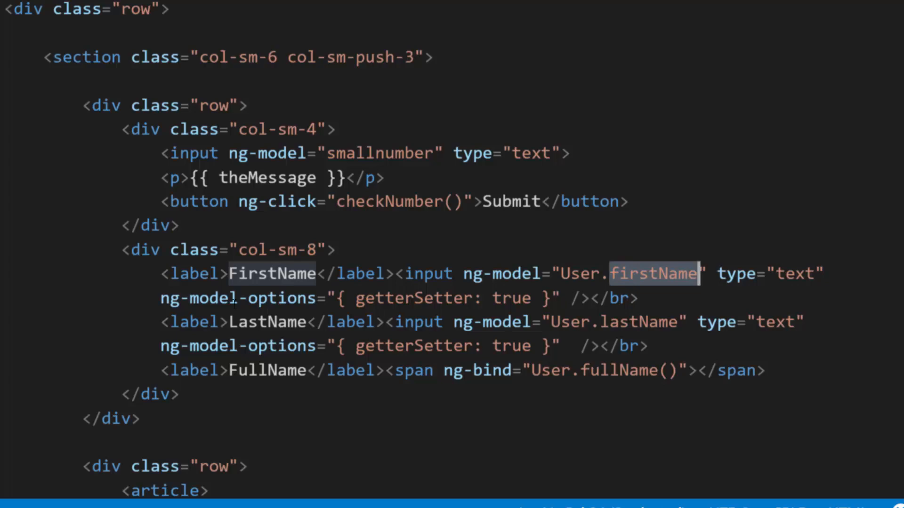
drag(161, 298, 317, 298)
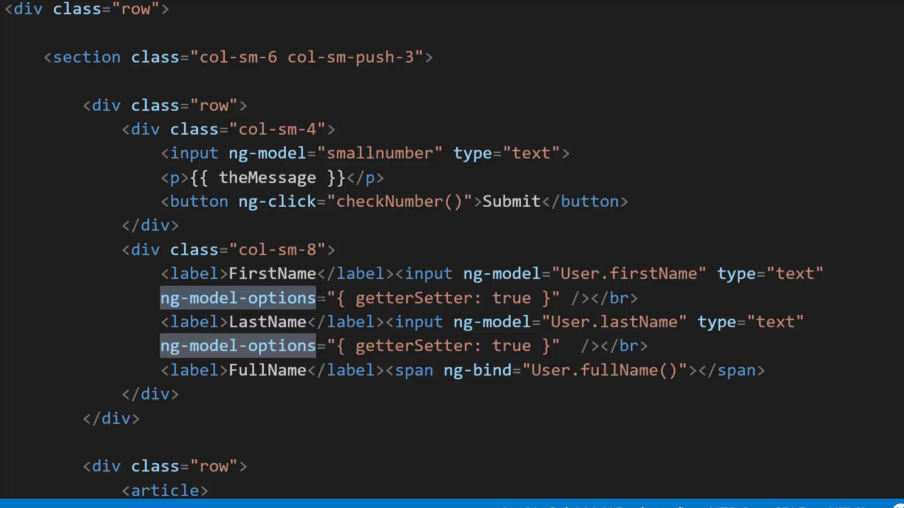
click(324, 298)
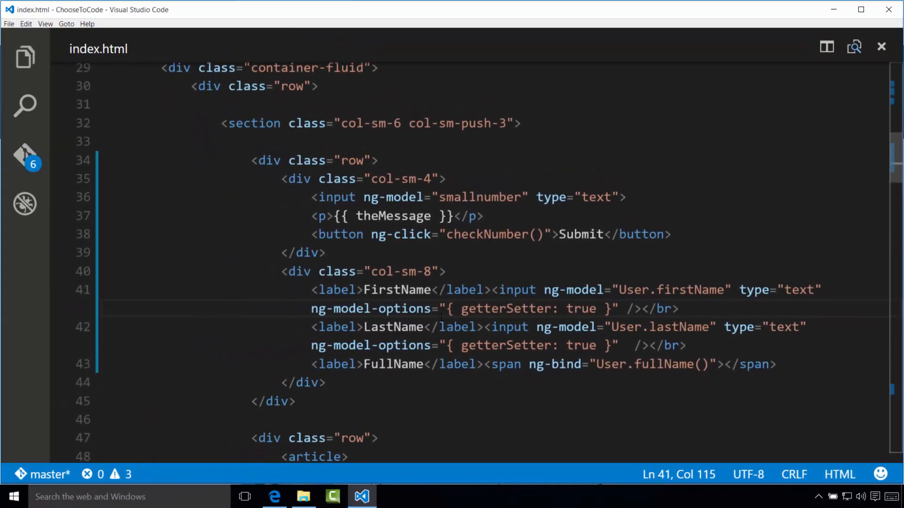
click(274, 497)
- Reload the page and enter test names like Joseph, Bob and Hello World, confirming FullName updates live
click(71, 32)
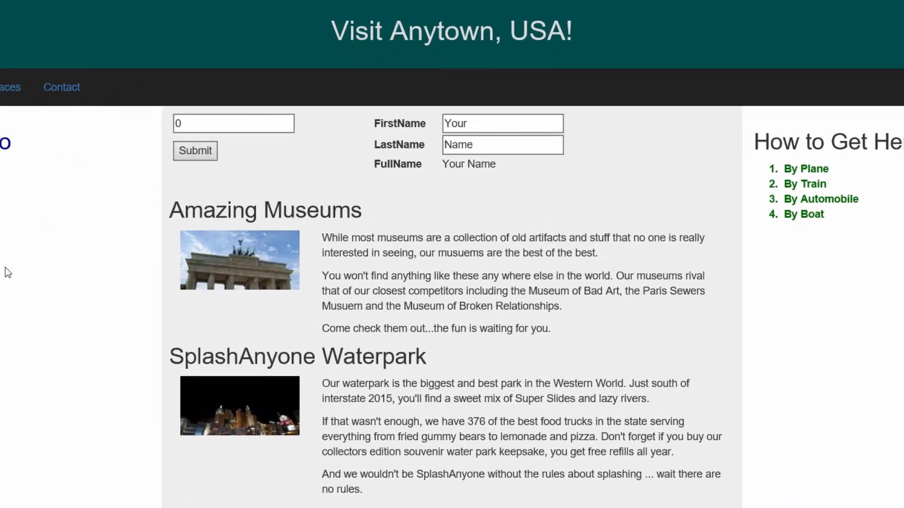
double_click(481, 107)
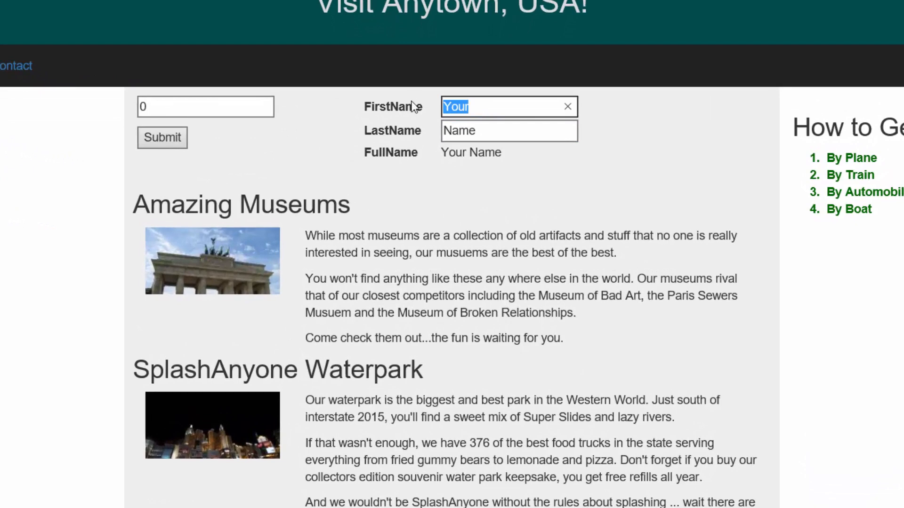
text(Jos)
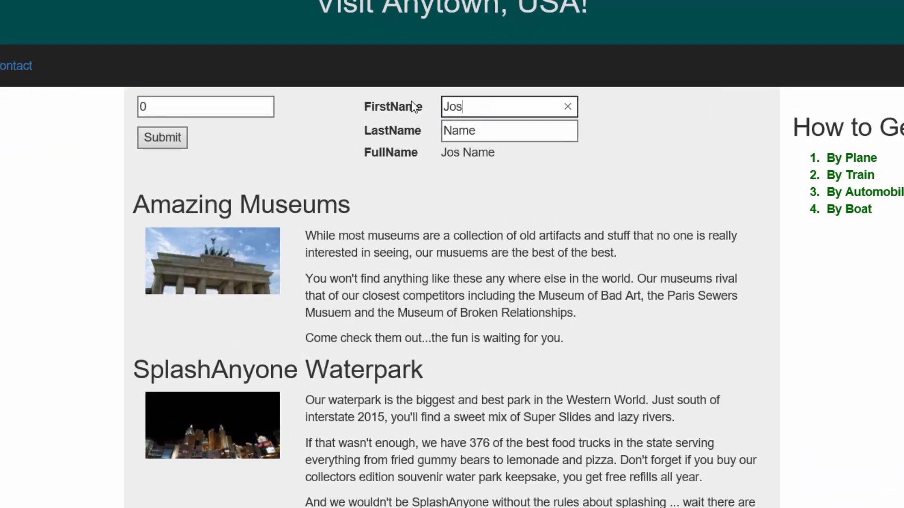
text(ephj)
key(Tab)
text(St)
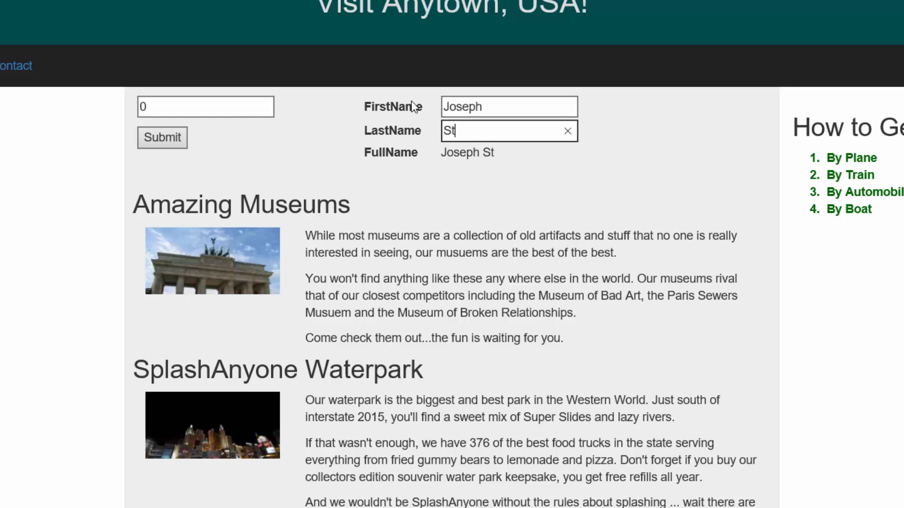
text(udent)
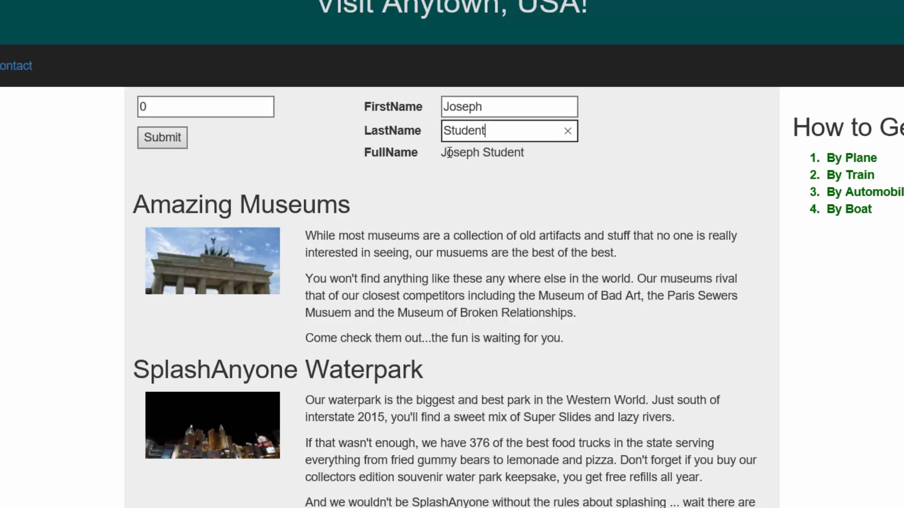
drag(441, 152, 520, 157)
click(512, 164)
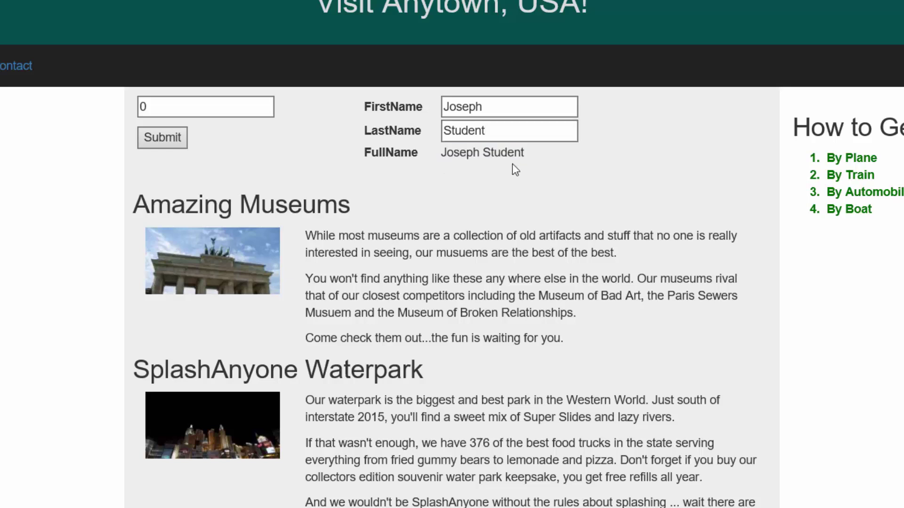
double_click(474, 107)
text(Bob)
key(Tab)
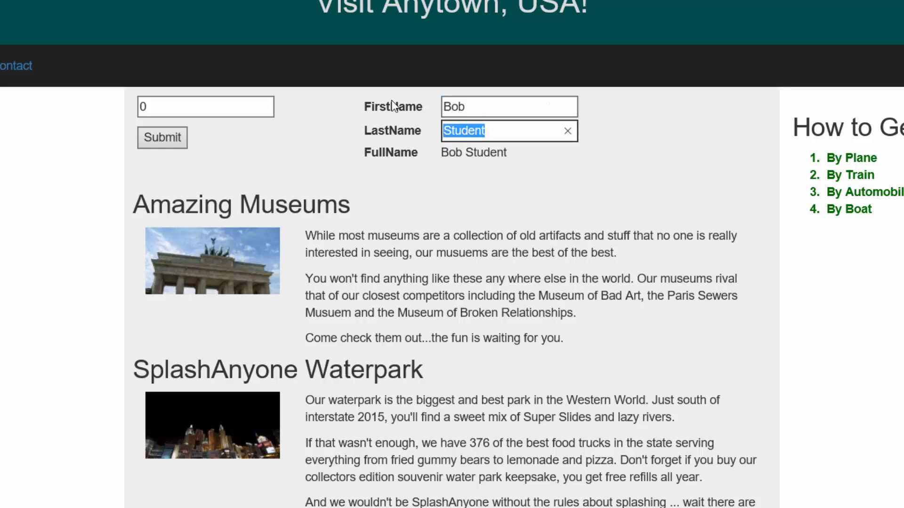
text(Smith)
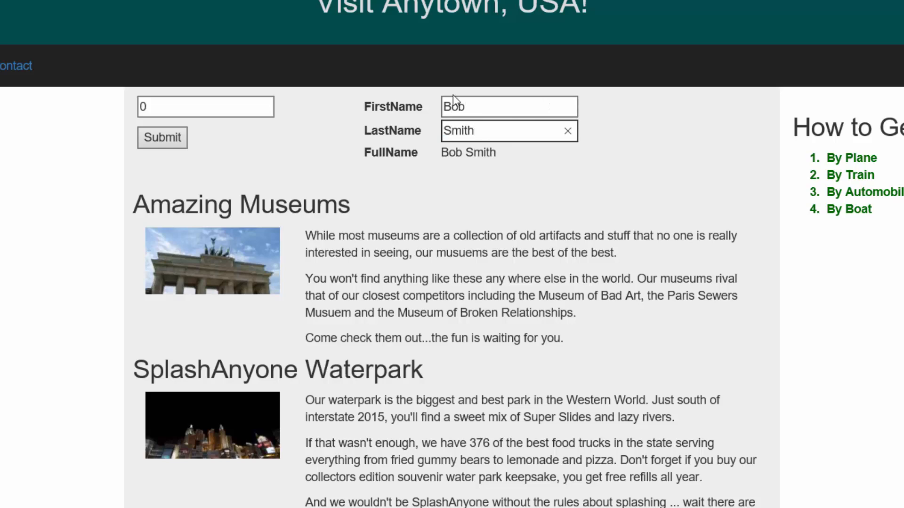
double_click(452, 106)
text(Hello)
key(Tab)
text(W)
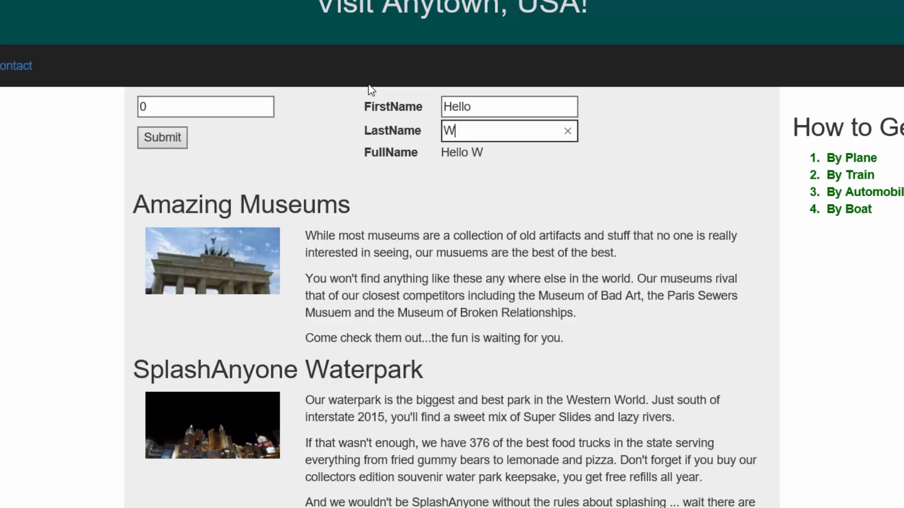
text(orld)
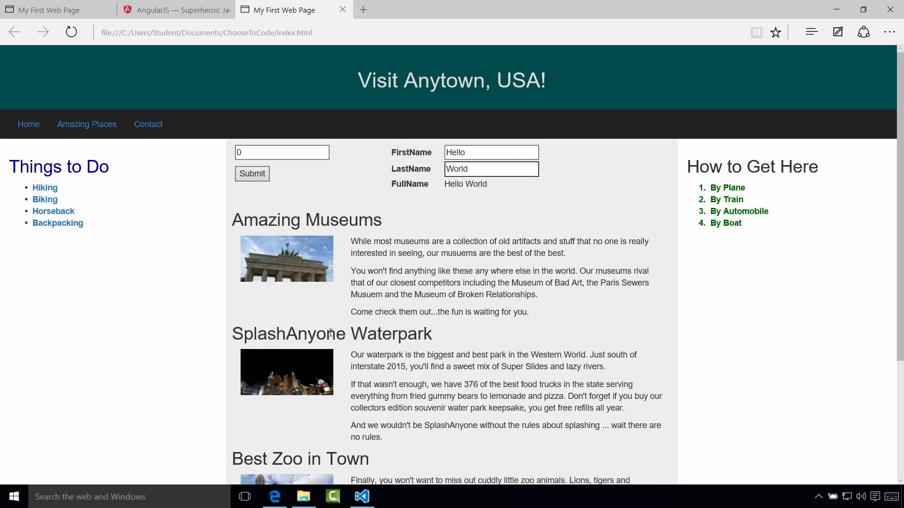
- Switch from the browser back to index.html in the editor
click(362, 497)
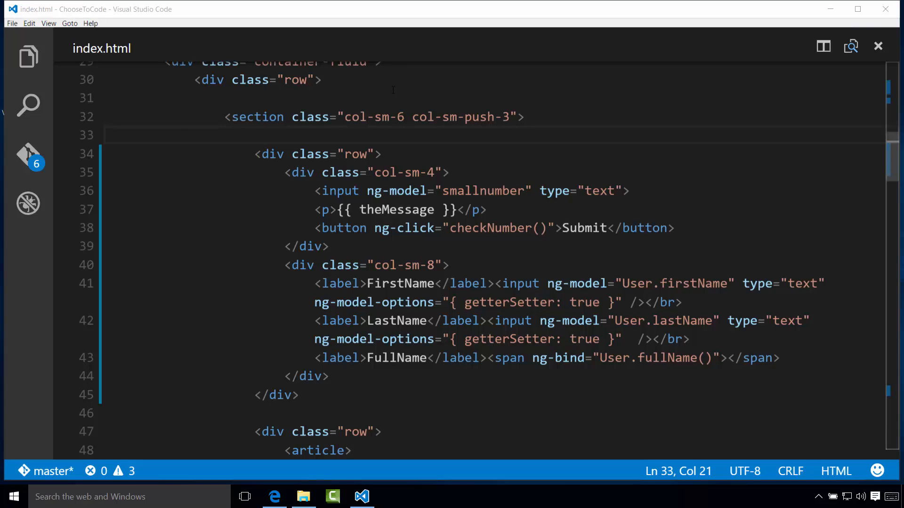
click(367, 290)
scroll(451, 254, up, 10)
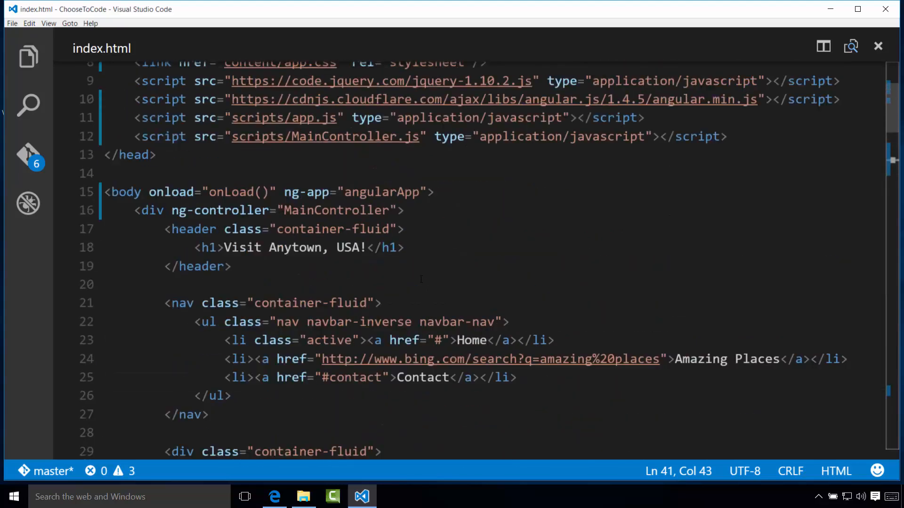
- Insert the angular-sanitize.js script tag below angular.min.js and save index.html
click(840, 197)
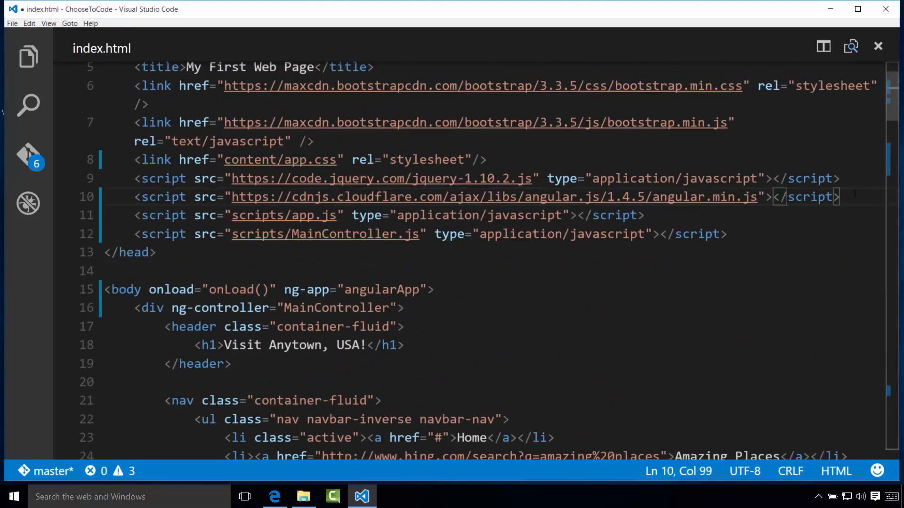
key(Return)
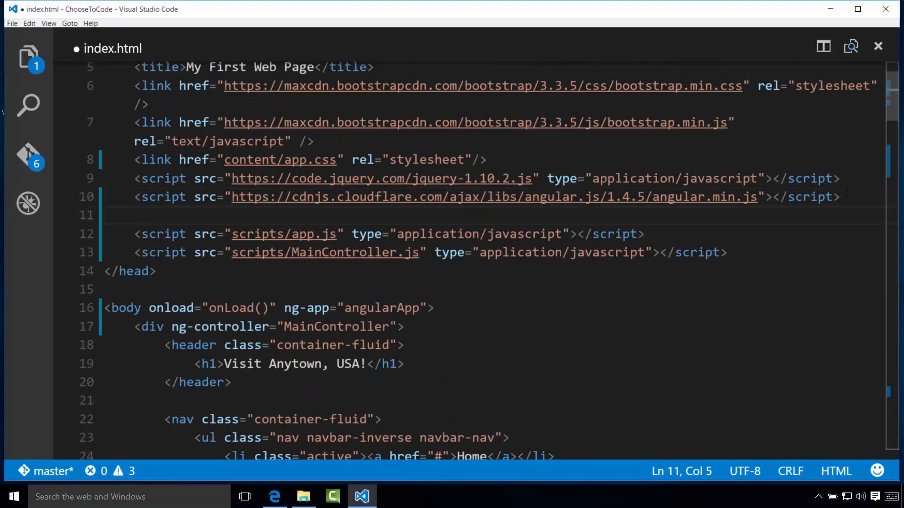
text(<script src="http://code.angularjs.org/1.0.3/angular-sanitize.js"></script>)
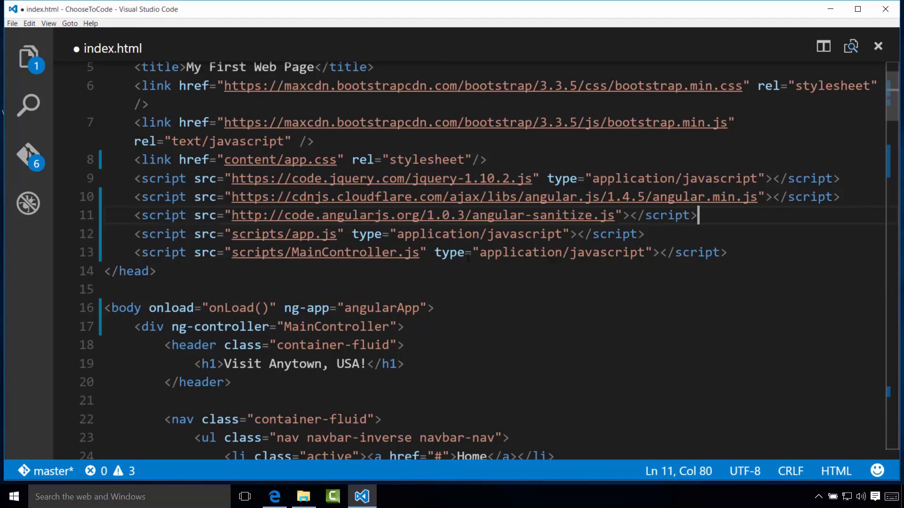
key(ctrl+s)
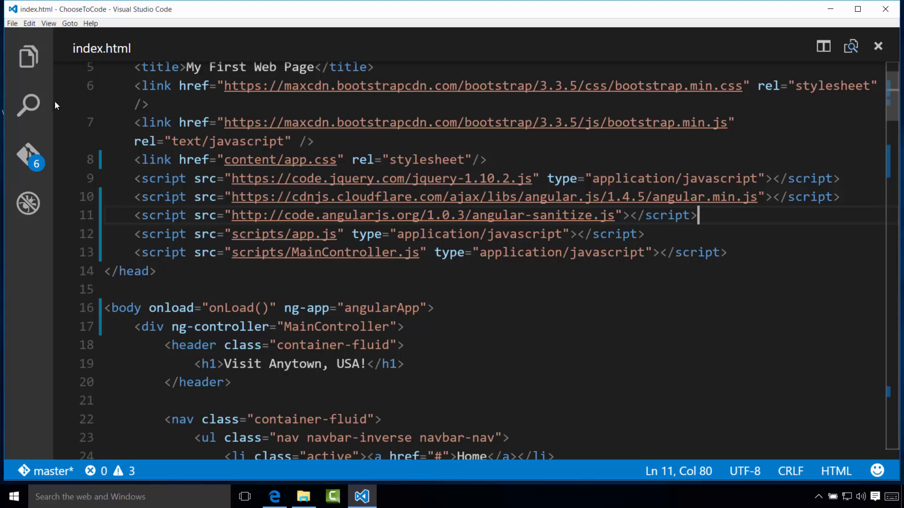
click(28, 57)
- In app.js add 'ngSanitize' to the angularApp module's dependency array and save
click(112, 308)
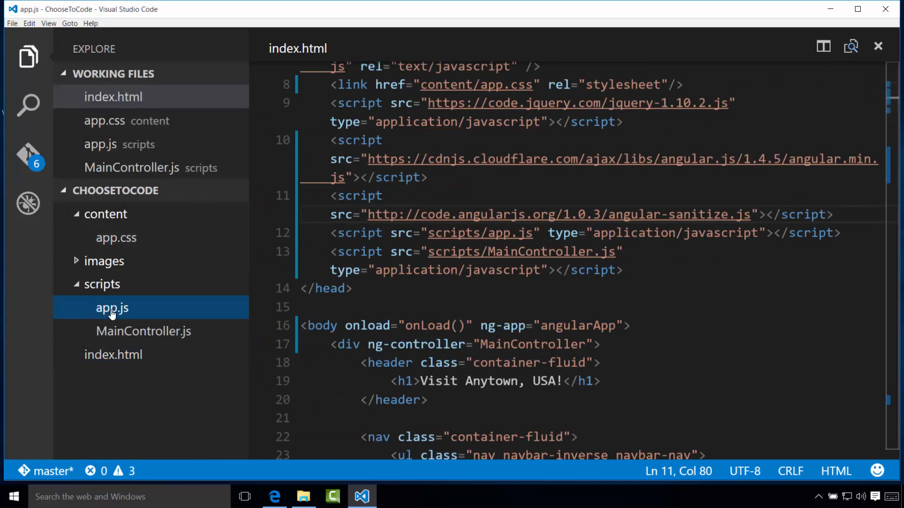
click(29, 57)
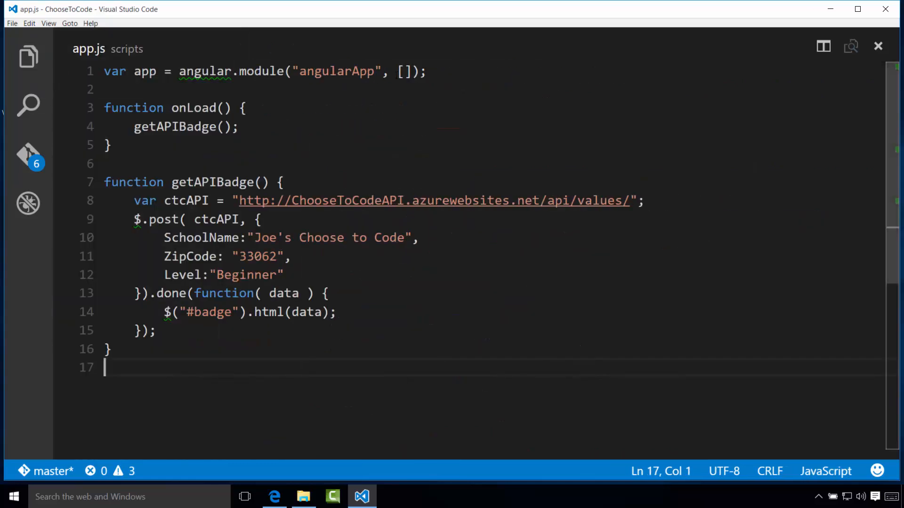
drag(398, 71, 411, 72)
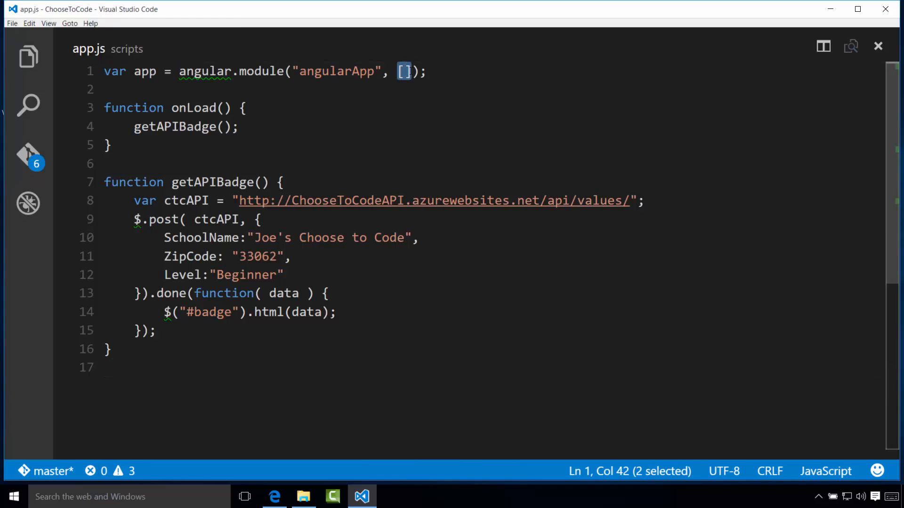
click(407, 72)
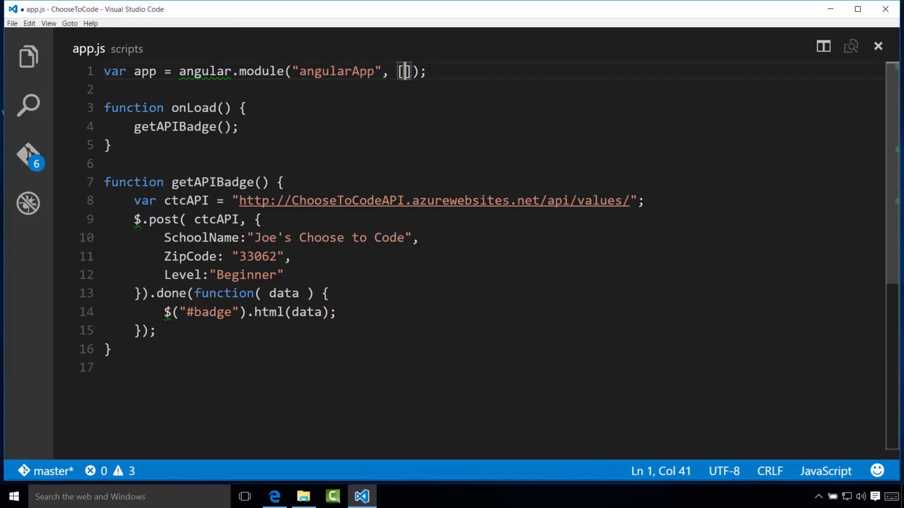
text(')
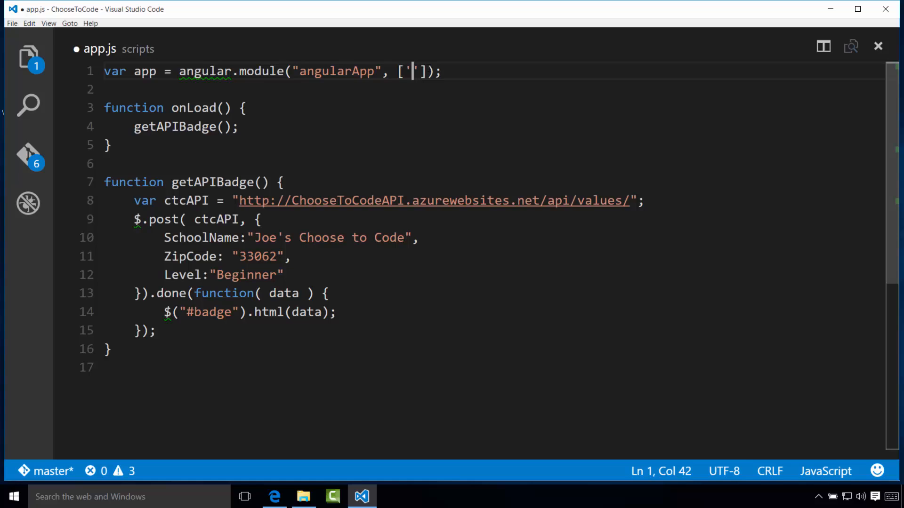
text(ngSanitize)
key(ctrl+s)
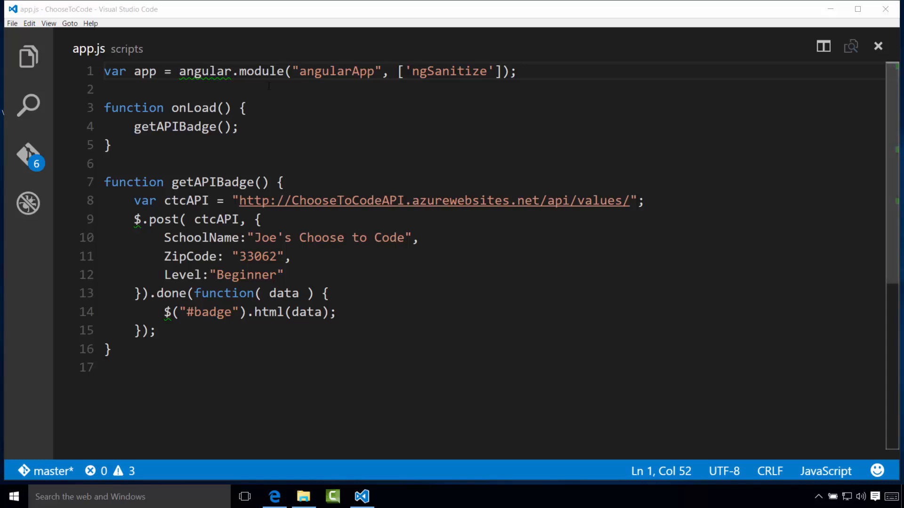
key(ctrl+p)
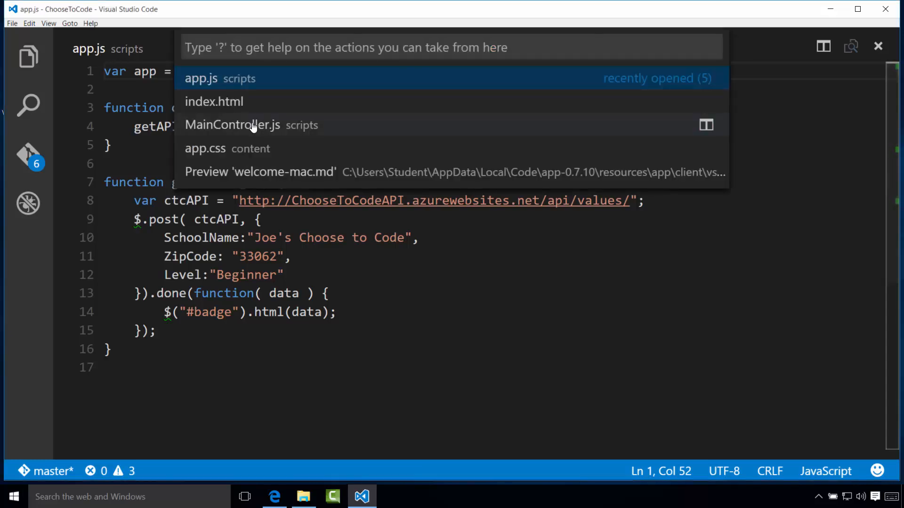
- In MainController.js paste the $scope.Articles array of three articles after checkNumber
click(258, 125)
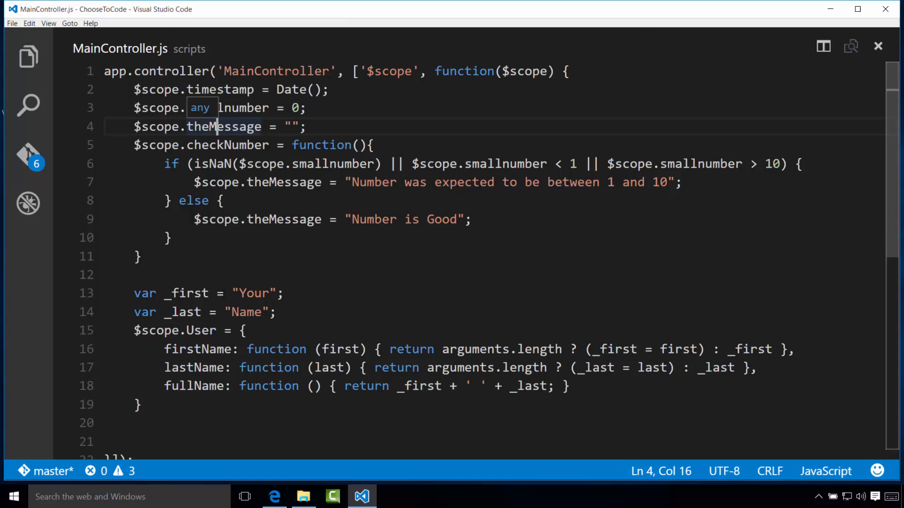
click(150, 275)
key(BackSpace)
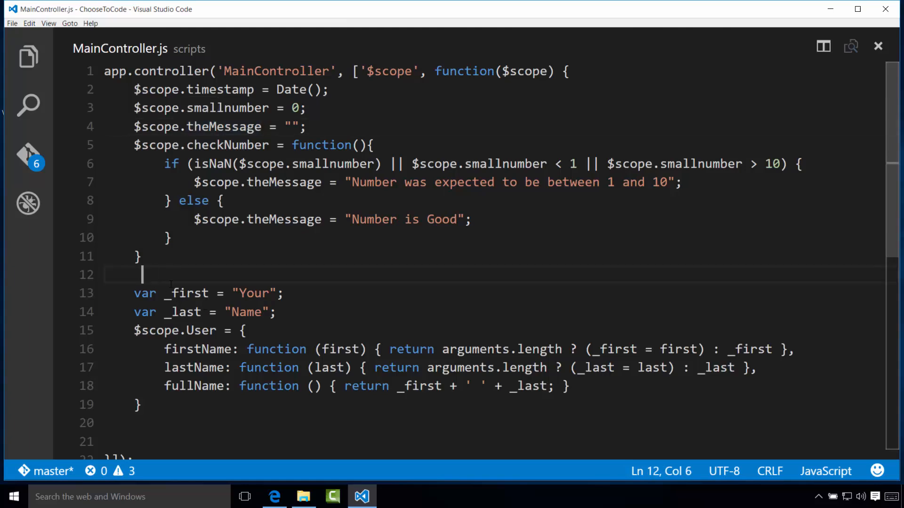
key(BackSpace)
key(Return)
key(Return)
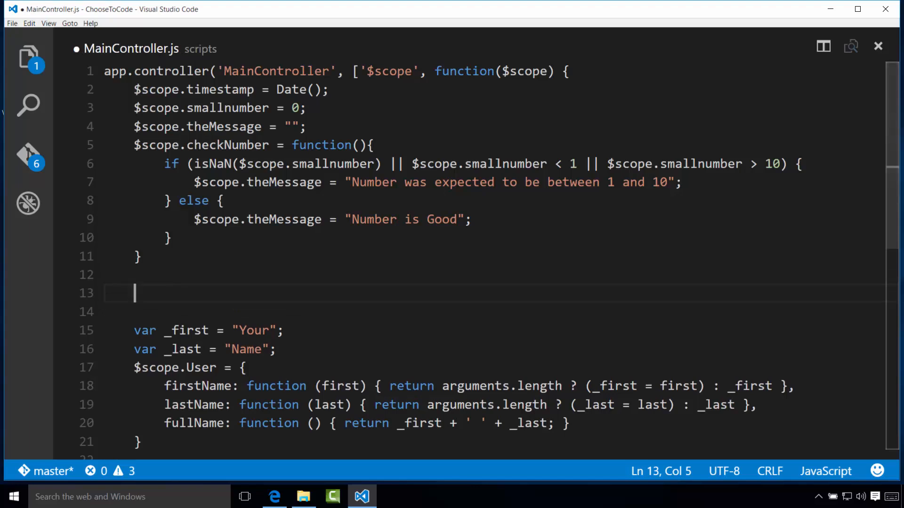
key(alt+Tab)
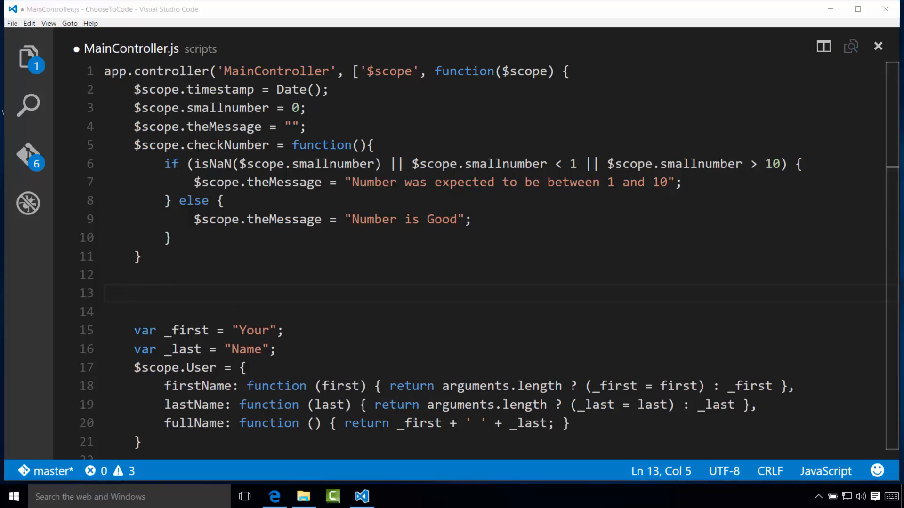
scroll(154, 190, down, 2)
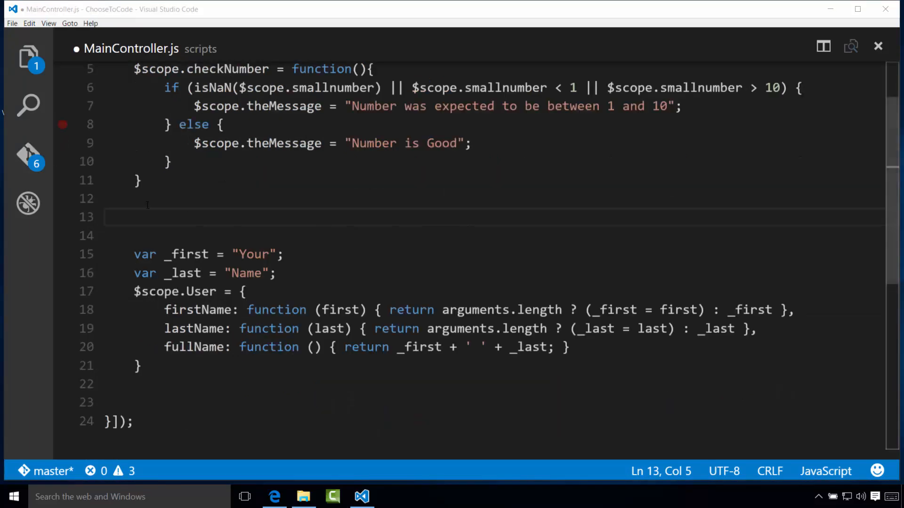
key(ctrl+v)
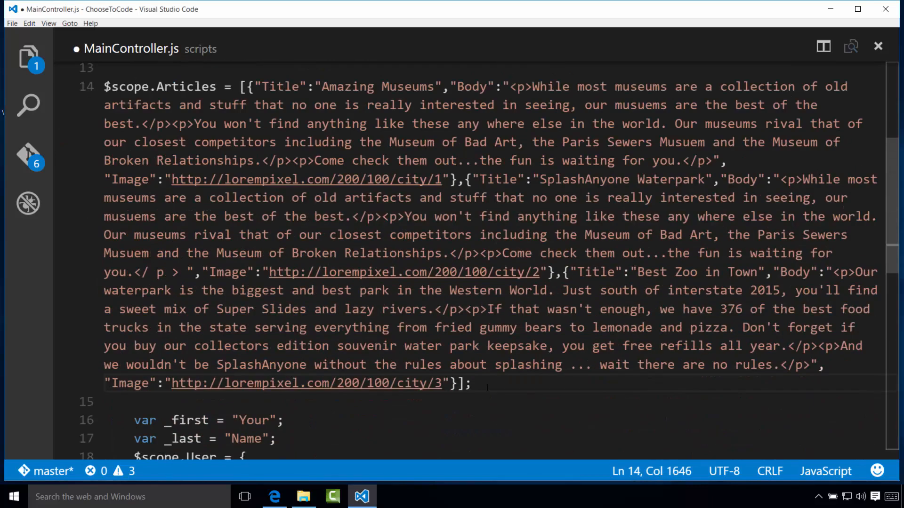
- Indent the Articles block, remove the extra blank line above it and save MainController.js
key(shift+Up)
key(shift+Up)
key(ctrl+shift+Home)
key(shift+Down)
key(shift+Down)
key(shift+Down)
key(shift+Down)
key(shift+Down)
key(shift+Down)
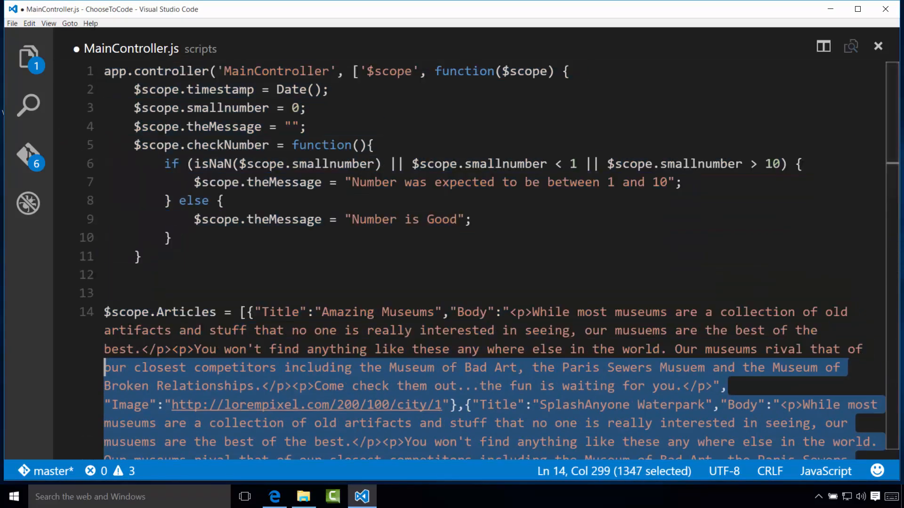
key(shift+Up)
key(shift+Home)
key(Tab)
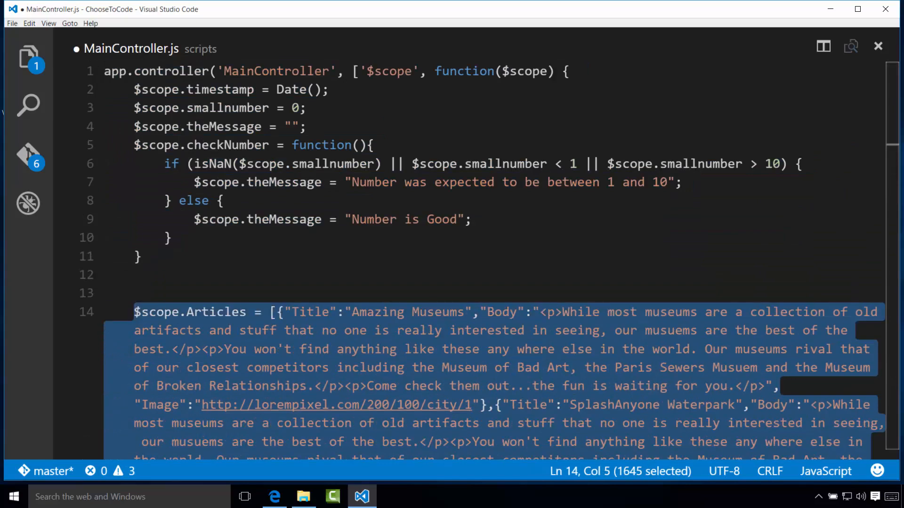
key(Up)
key(BackSpace)
scroll(494, 283, down, 3)
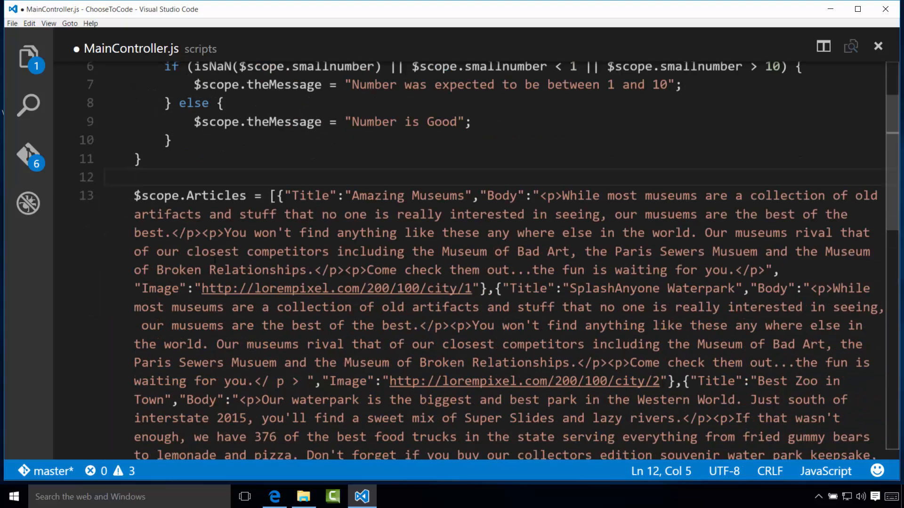
scroll(495, 283, down, 3)
scroll(494, 282, down, 2)
scroll(495, 282, up, 2)
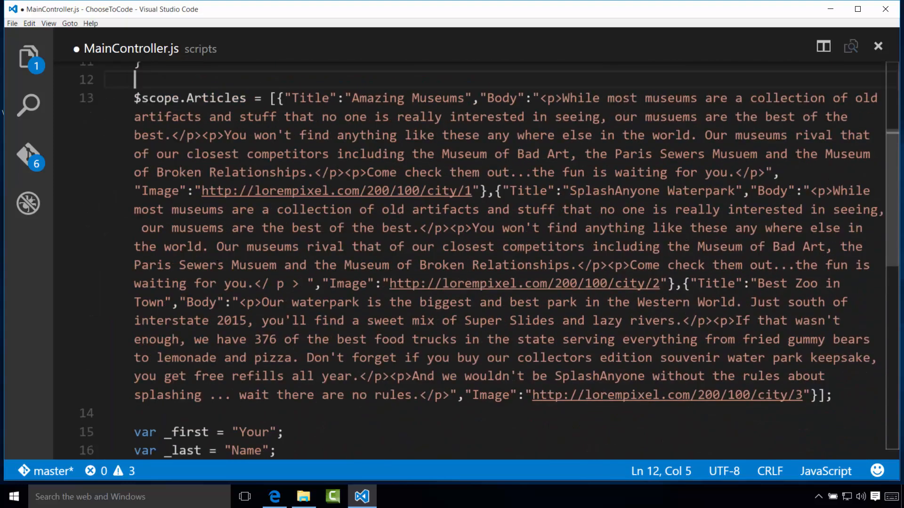
key(ctrl+s)
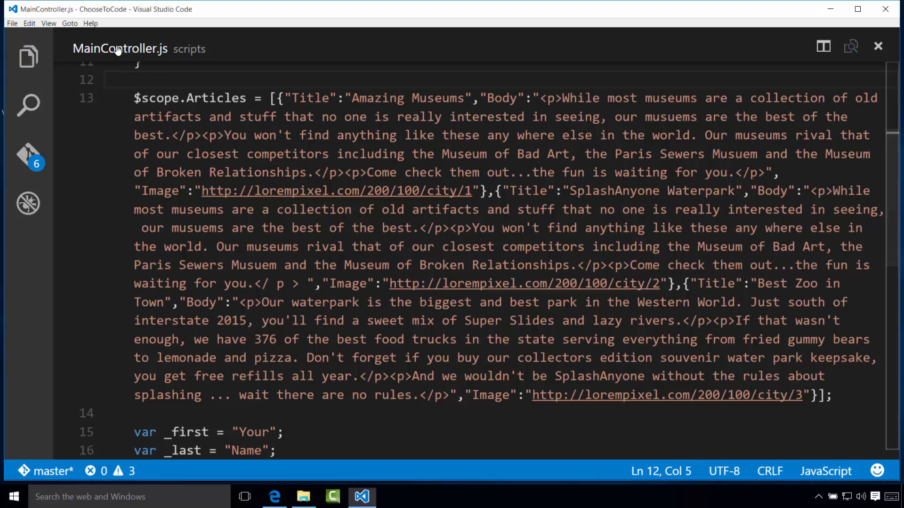
key(ctrl+p)
- In index.html select and cut the hard-coded row of three article blocks
click(212, 125)
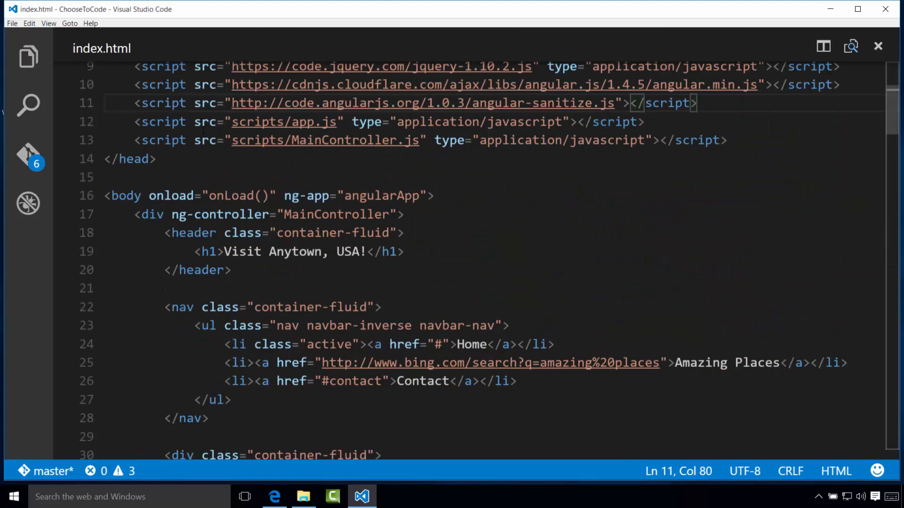
click(134, 288)
scroll(453, 282, down, 2)
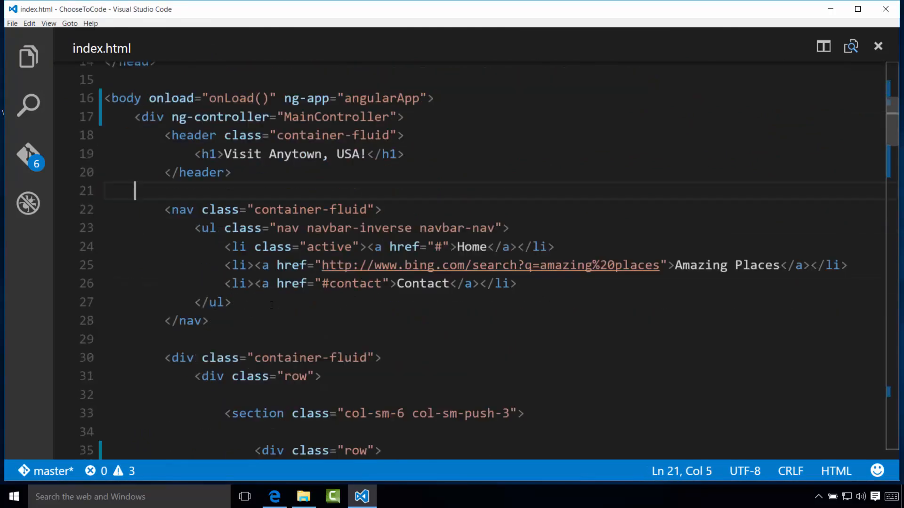
scroll(270, 302, down, 3)
scroll(270, 302, down, 2)
scroll(256, 267, down, 1)
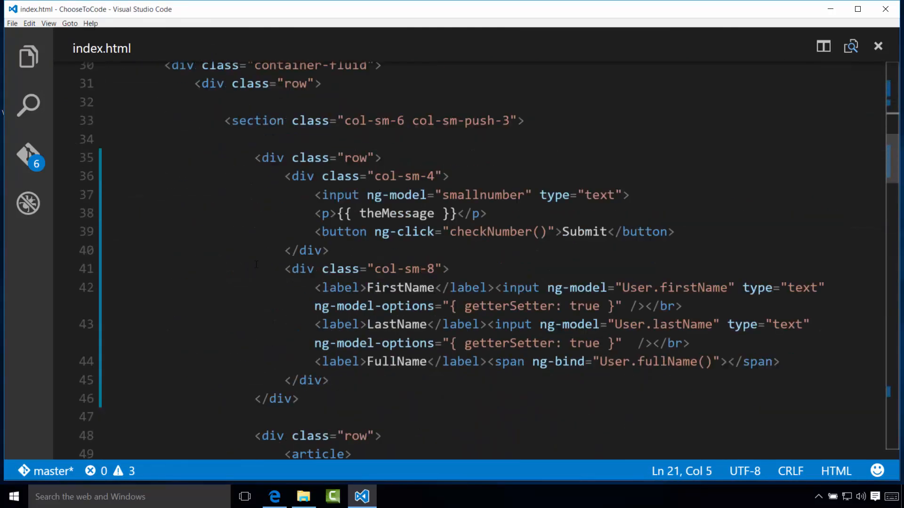
scroll(256, 267, down, 2)
scroll(256, 268, down, 2)
scroll(262, 212, down, 1)
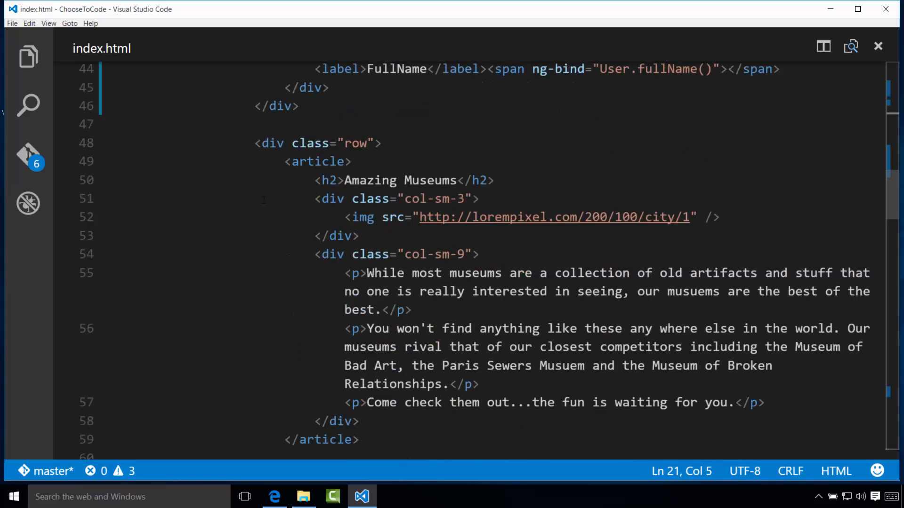
drag(254, 144, 383, 144)
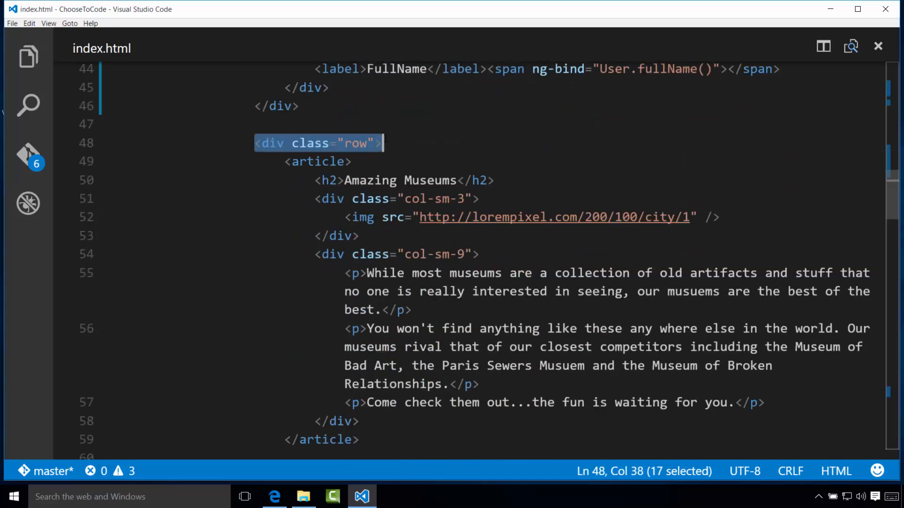
click(254, 144)
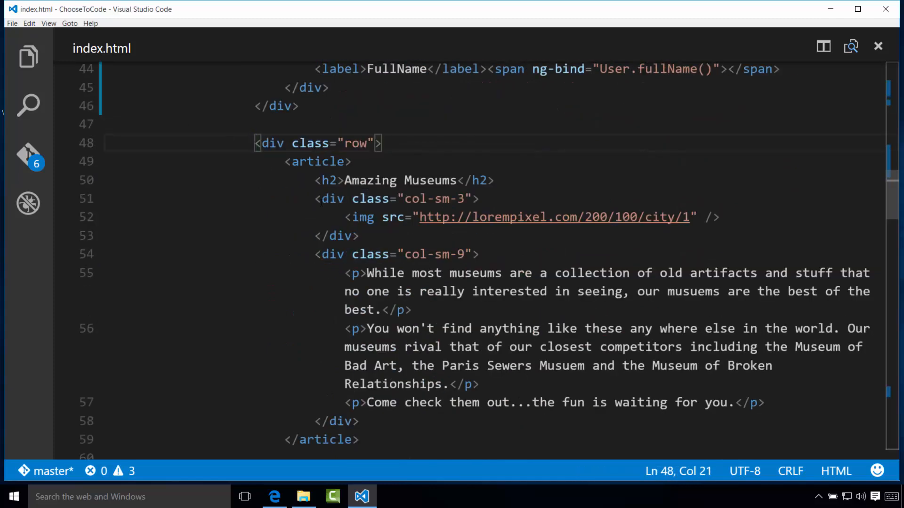
scroll(452, 254, down, 3)
scroll(452, 254, down, 1)
scroll(452, 255, down, 1)
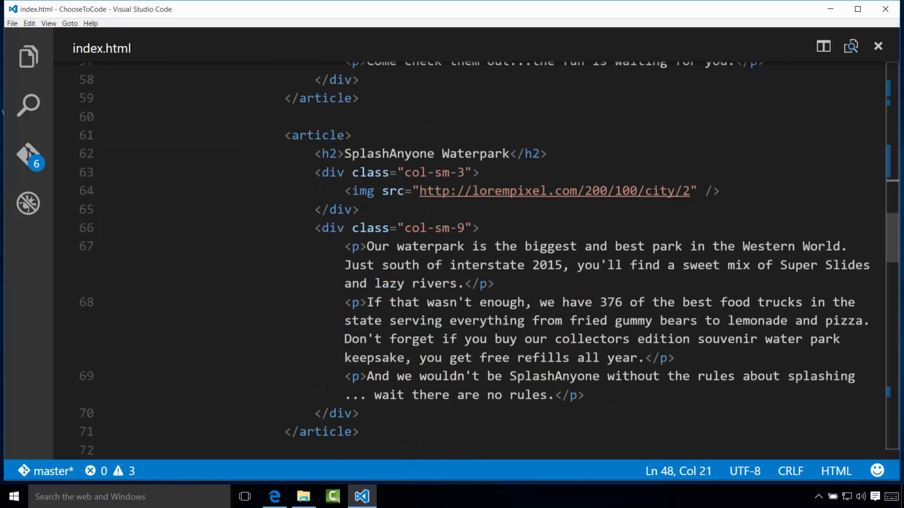
scroll(451, 254, down, 2)
scroll(451, 255, down, 1)
scroll(452, 254, down, 2)
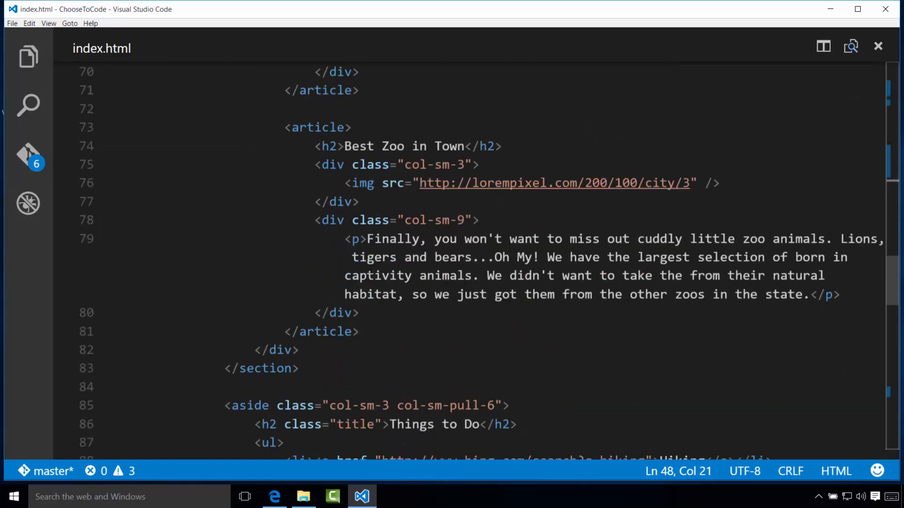
scroll(452, 254, down, 1)
shift+click(299, 301)
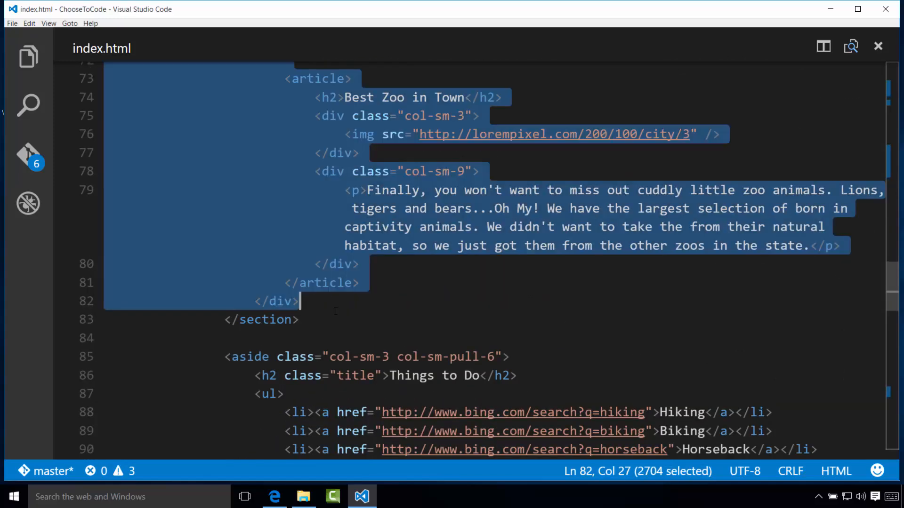
scroll(451, 283, up, 3)
scroll(453, 283, up, 2)
scroll(453, 255, up, 2)
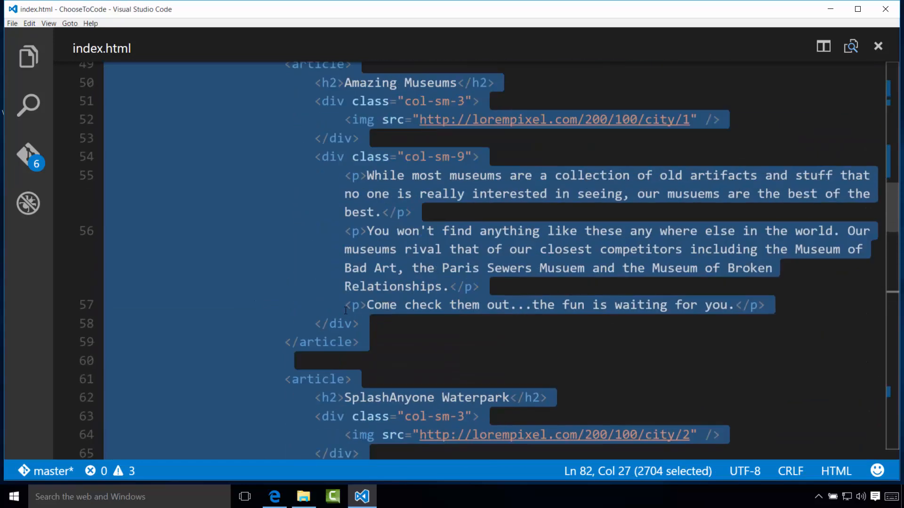
scroll(452, 254, up, 3)
key(ctrl+x)
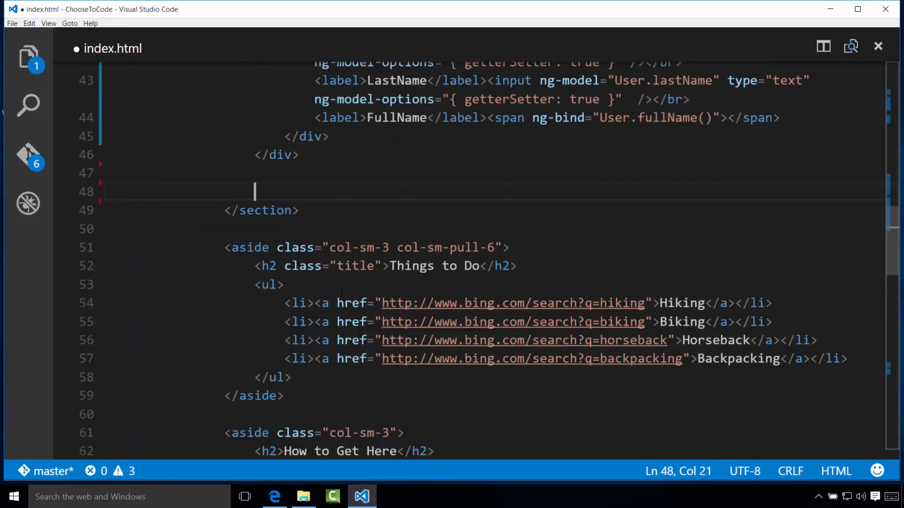
- Paste the ng-repeat article template binding Title, Image and Body into the emptied section
key(alt+Tab)
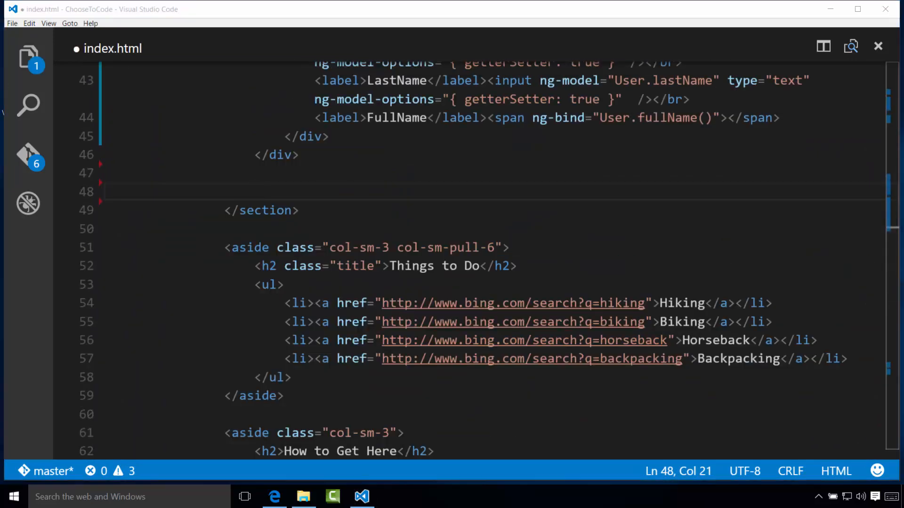
click(256, 191)
key(Home)
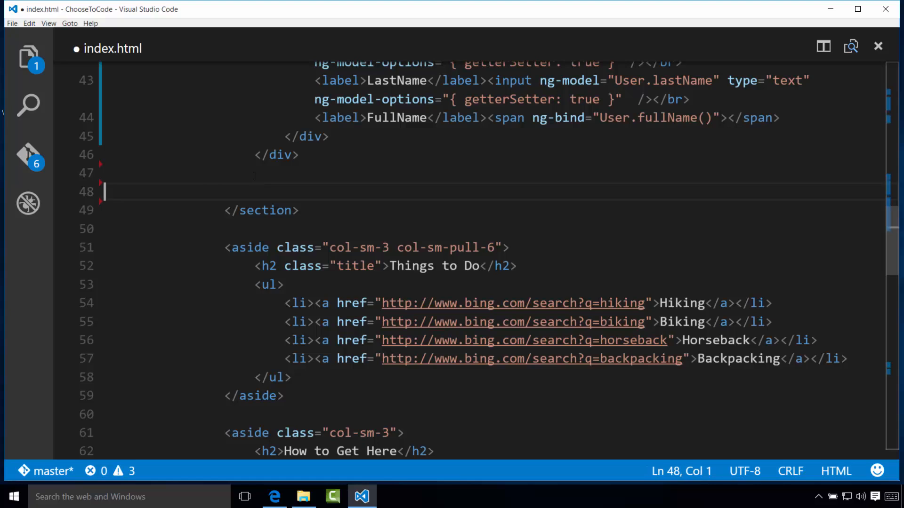
key(ctrl+v)
key(Return)
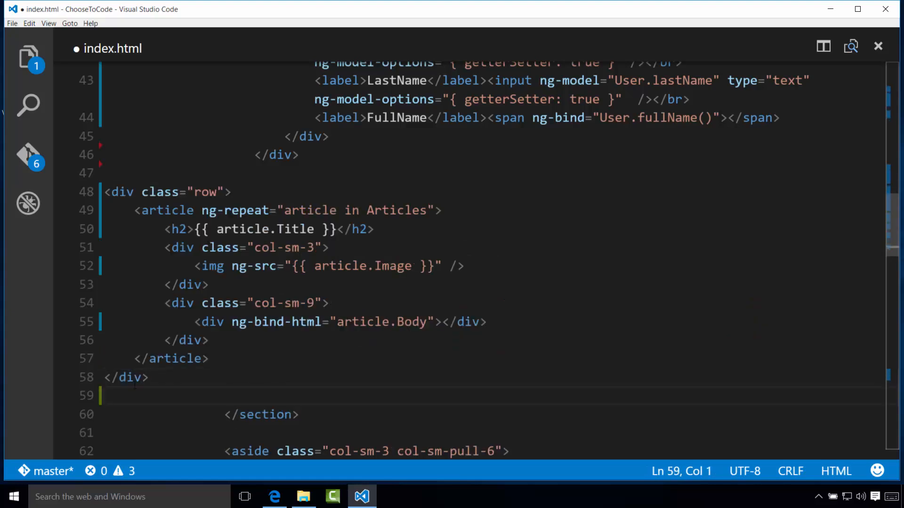
- Indent the article block on lines 48–58 and save index.html
drag(105, 396, 104, 191)
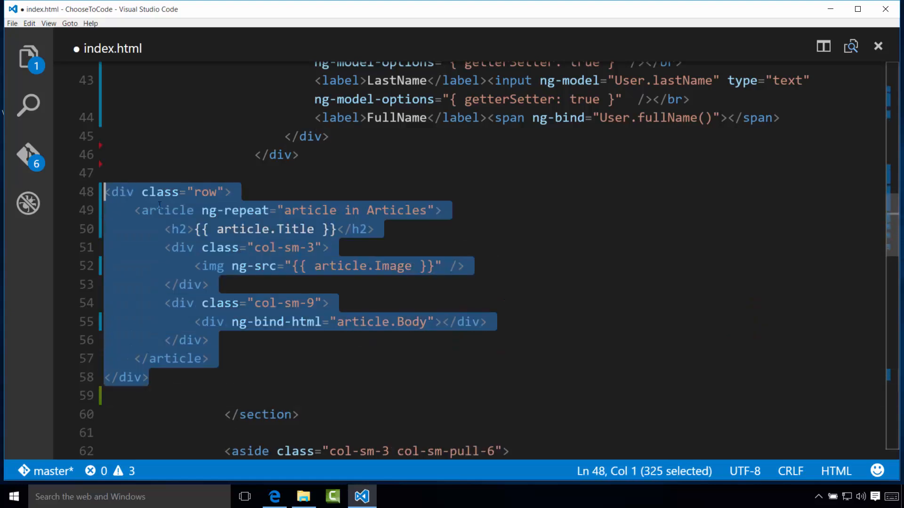
key(Tab)
key(Tab)
key(Tab)
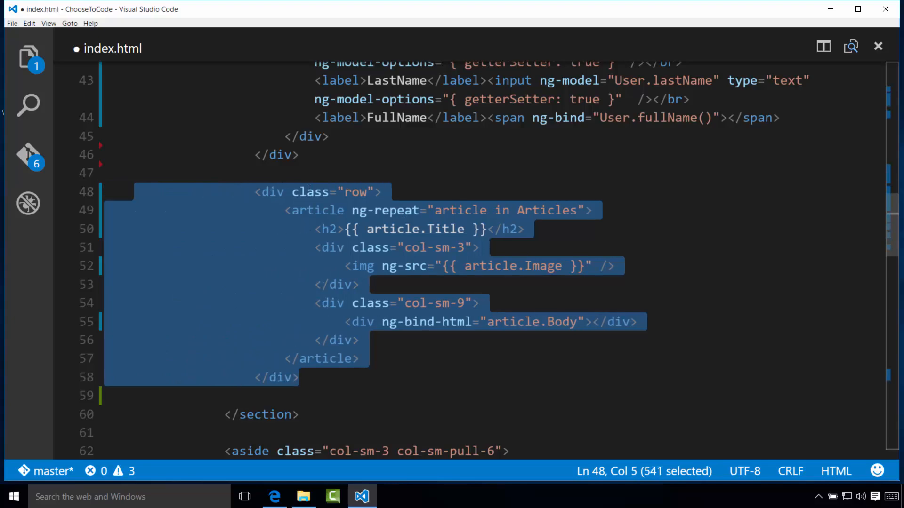
click(307, 210)
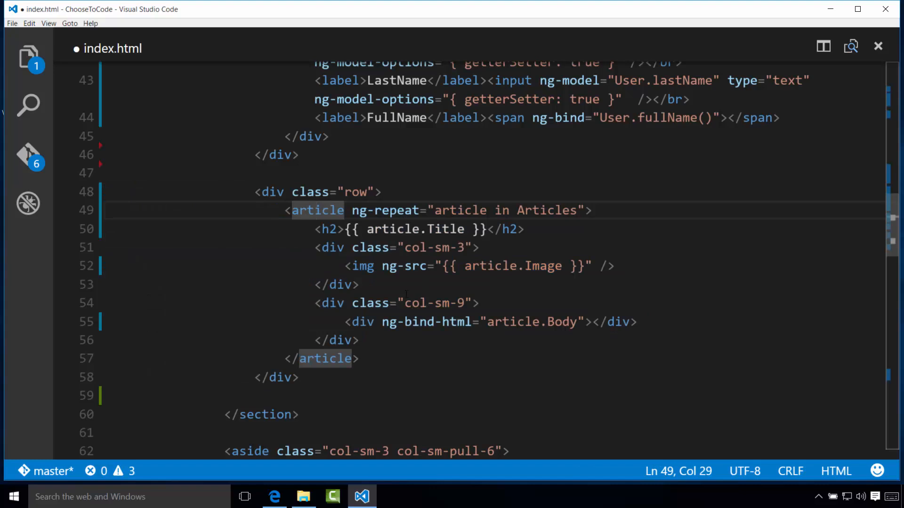
click(380, 342)
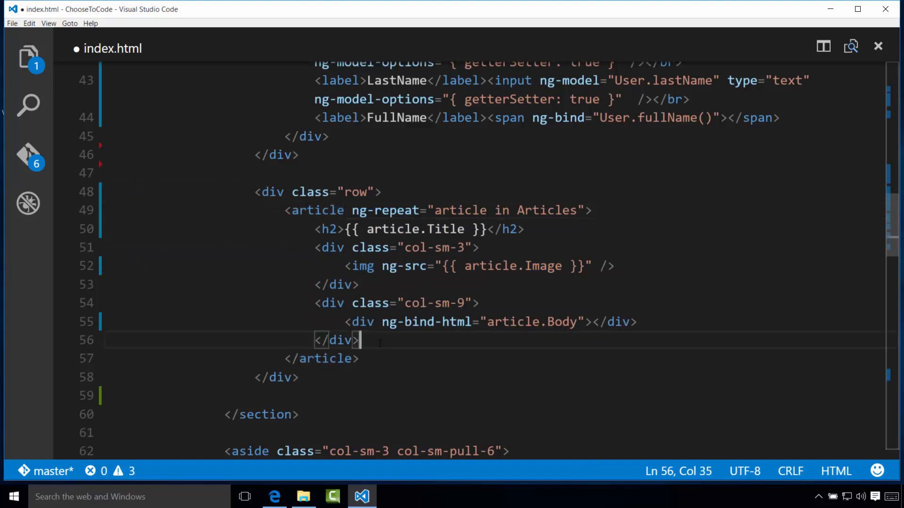
key(ctrl+s)
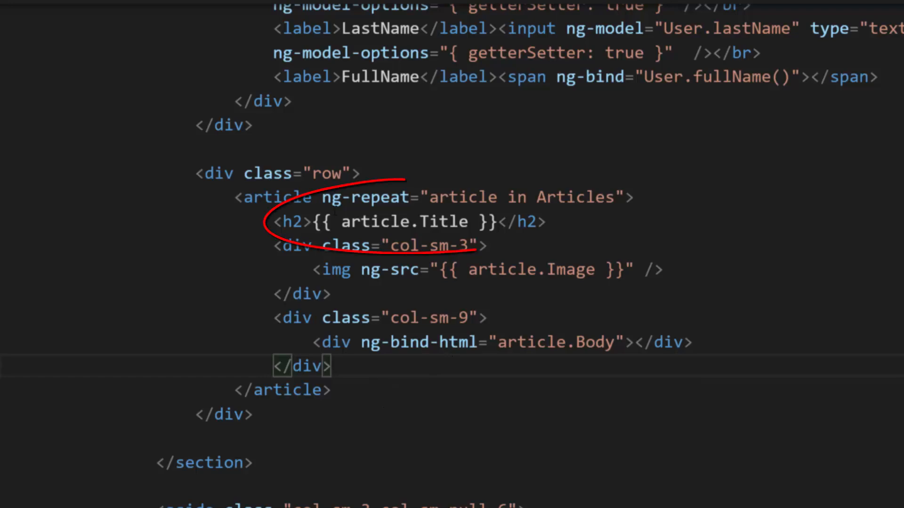
drag(313, 222, 497, 222)
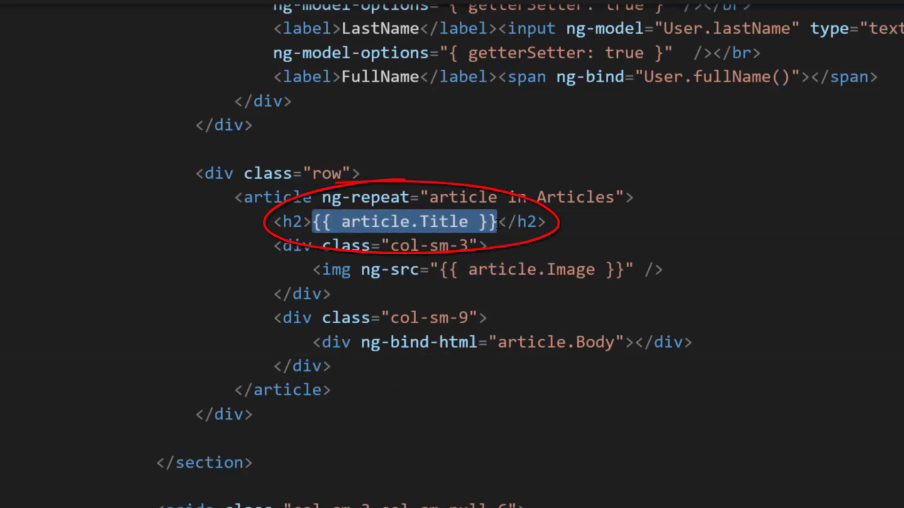
click(487, 245)
drag(544, 221, 502, 222)
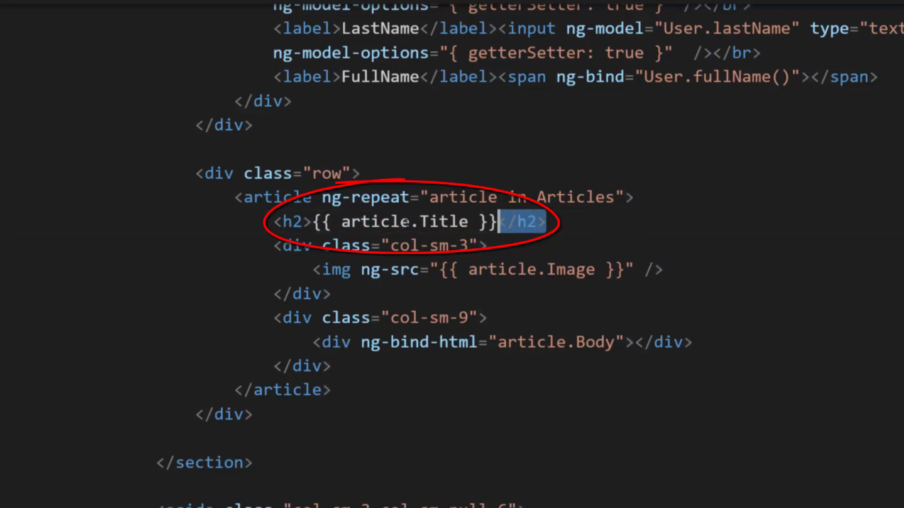
drag(275, 222, 500, 223)
click(313, 222)
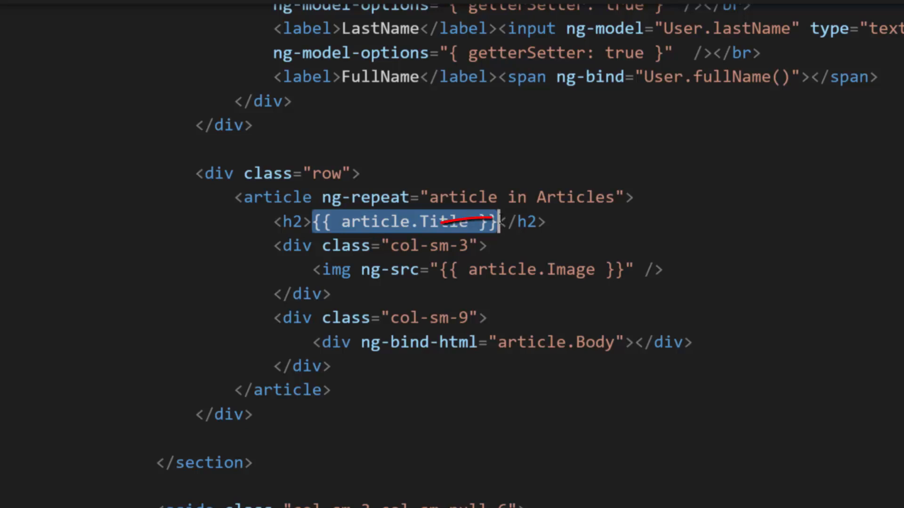
drag(361, 270, 422, 270)
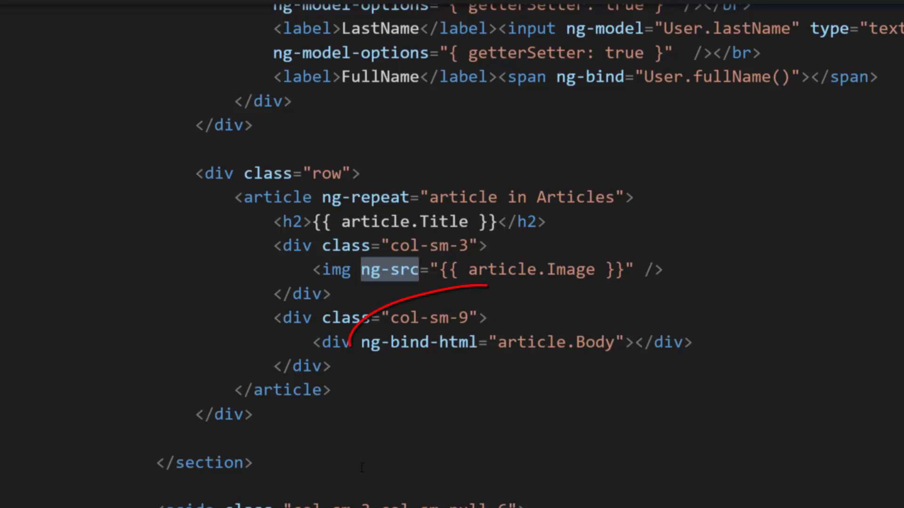
drag(362, 342, 480, 341)
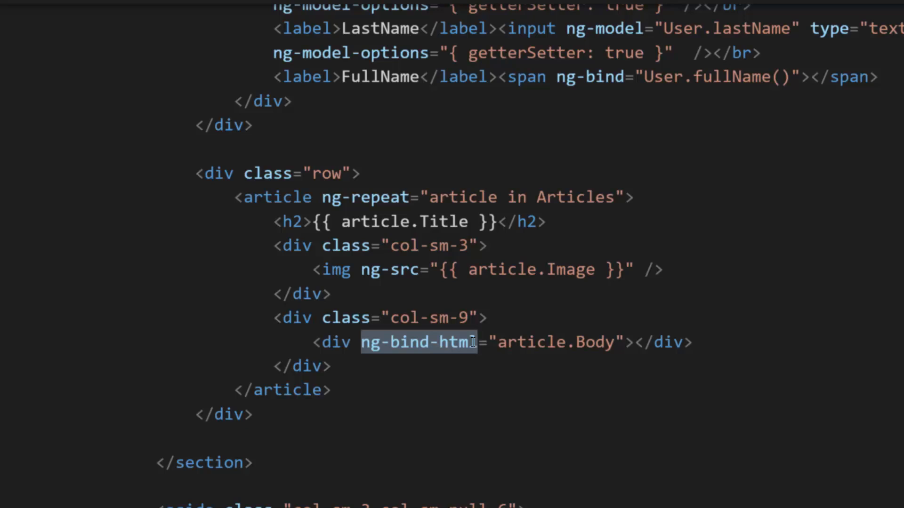
drag(322, 196, 412, 196)
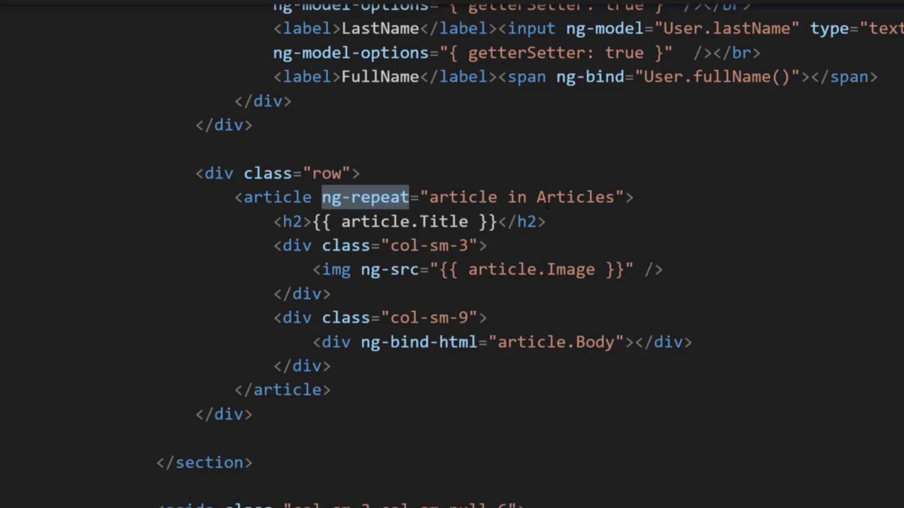
click(567, 198)
double_click(567, 197)
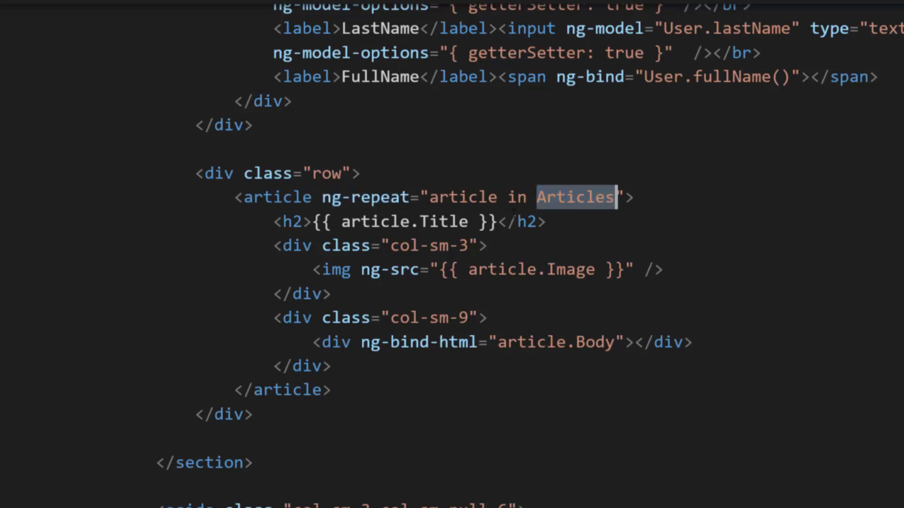
double_click(463, 197)
double_click(552, 197)
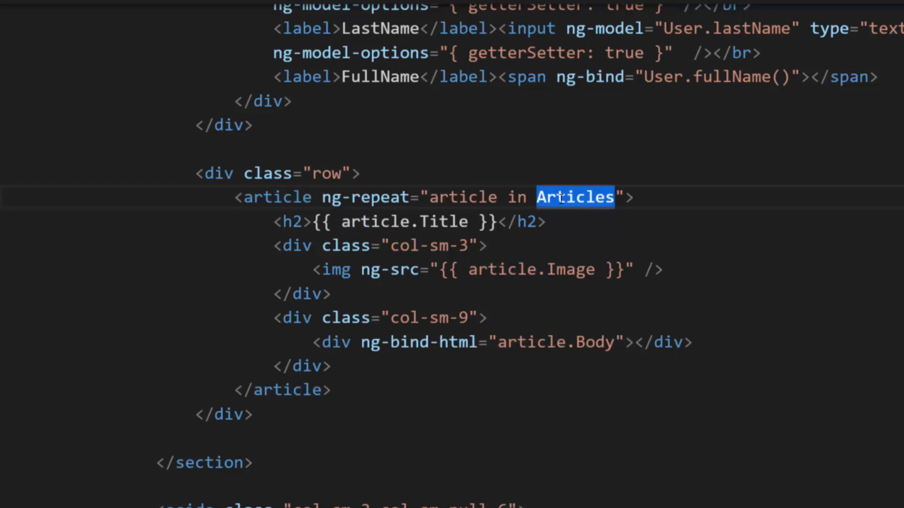
double_click(472, 197)
double_click(374, 221)
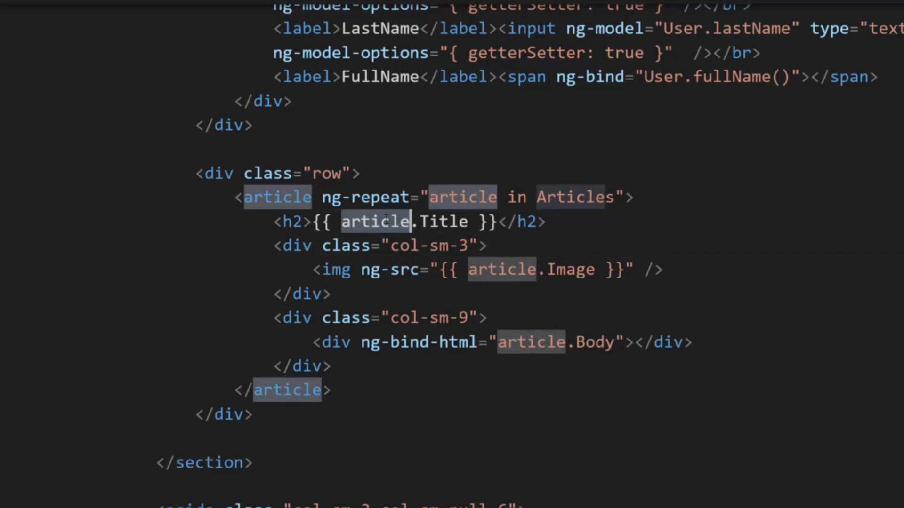
double_click(504, 269)
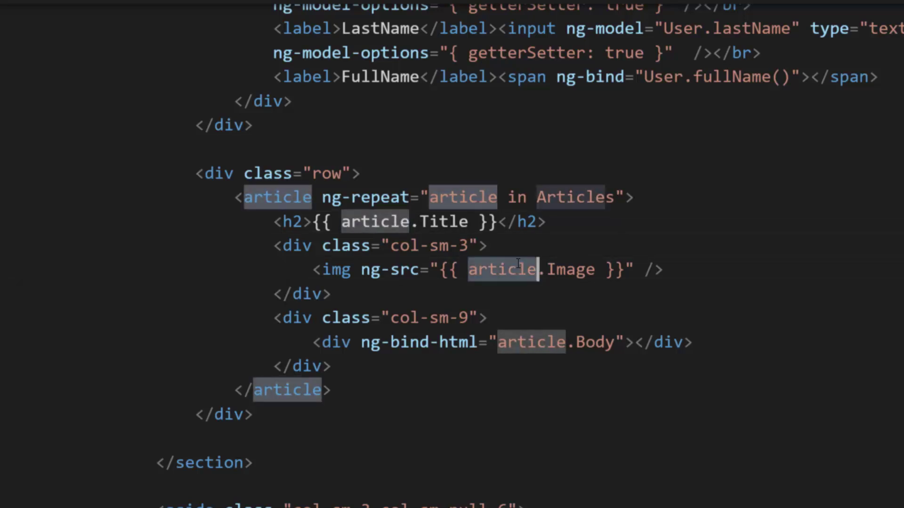
double_click(528, 342)
click(486, 364)
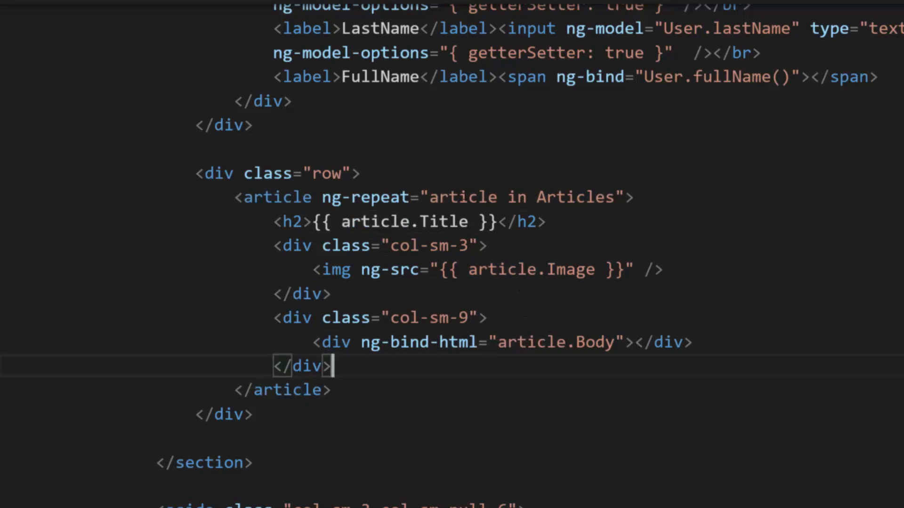
double_click(464, 198)
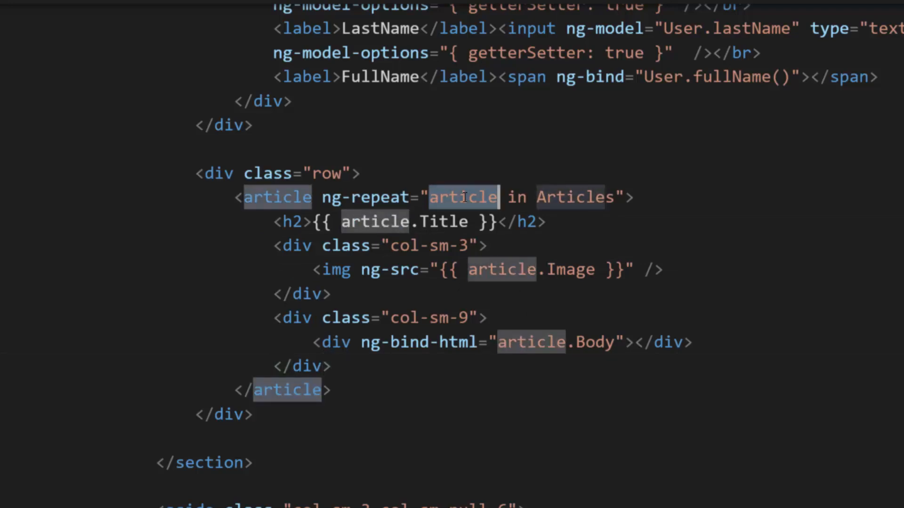
text(storyh)
key(BackSpace)
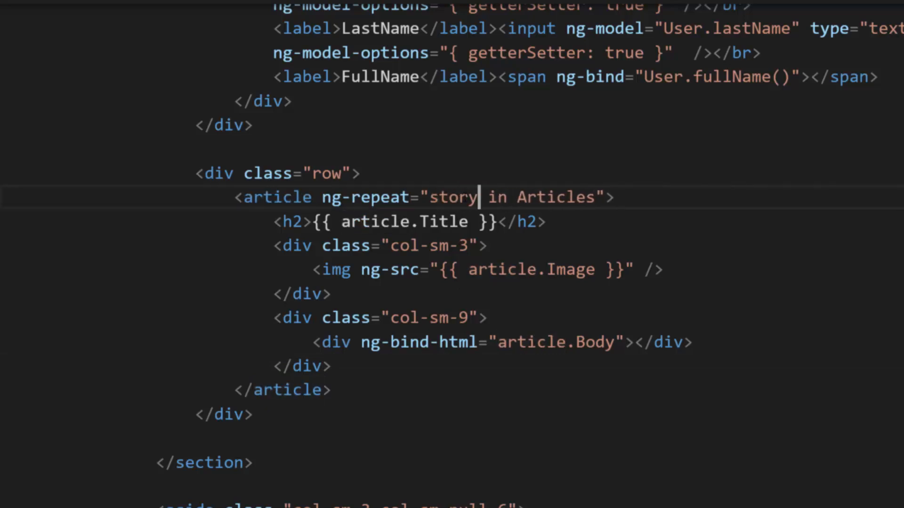
double_click(364, 220)
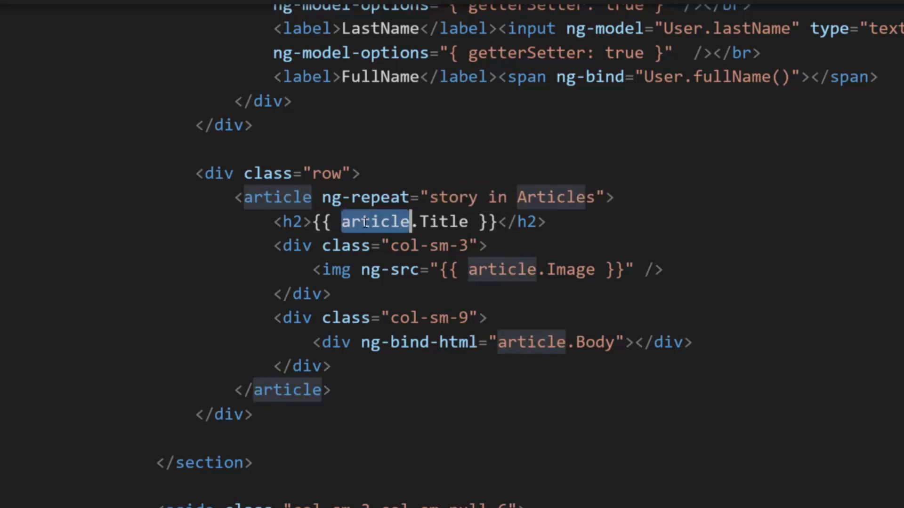
key(ctrl+d)
key(ctrl+d)
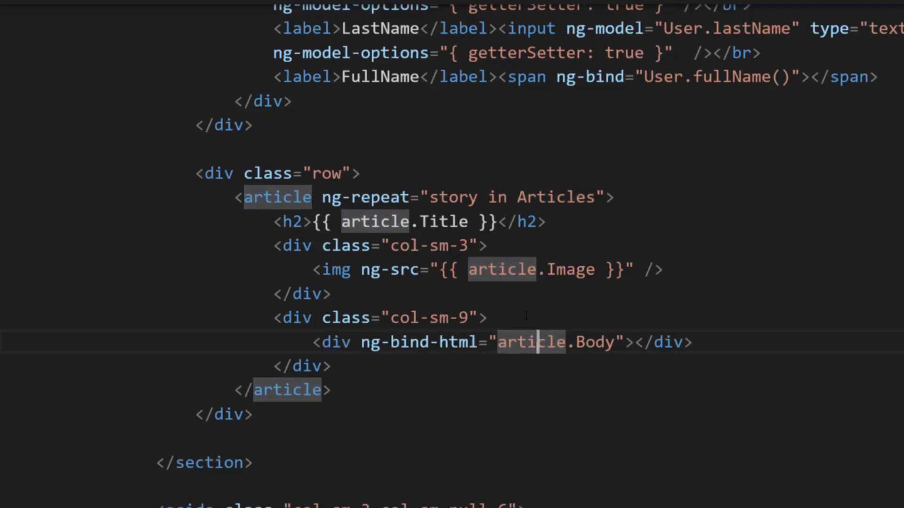
double_click(452, 197)
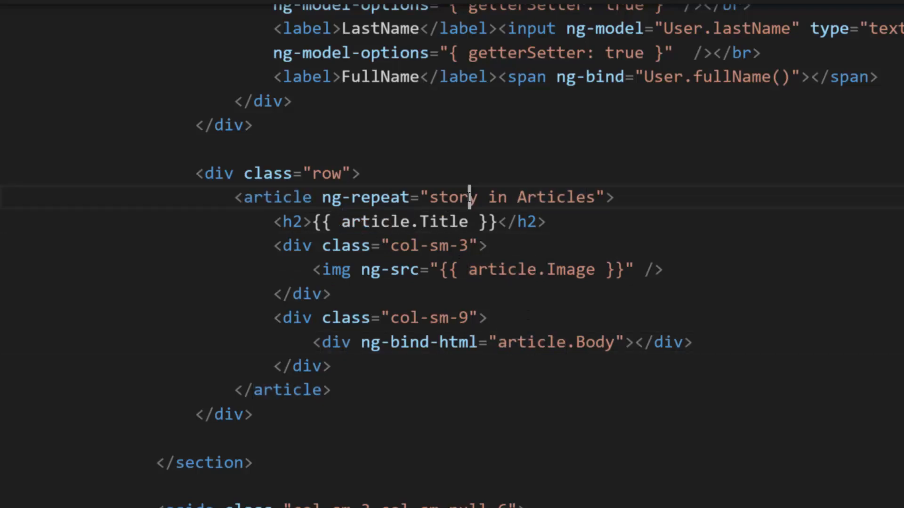
text(article)
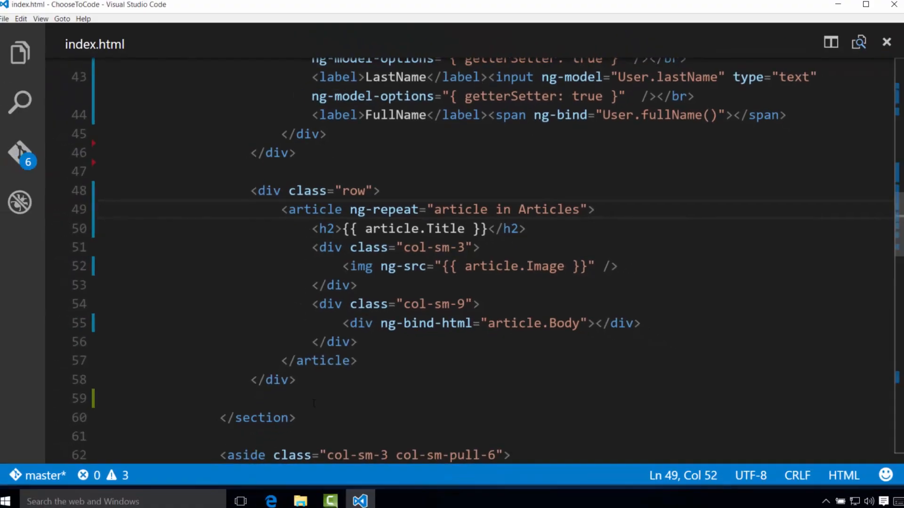
- Reload the Anytown page in Edge to see the three articles render, then return to the editor
click(274, 496)
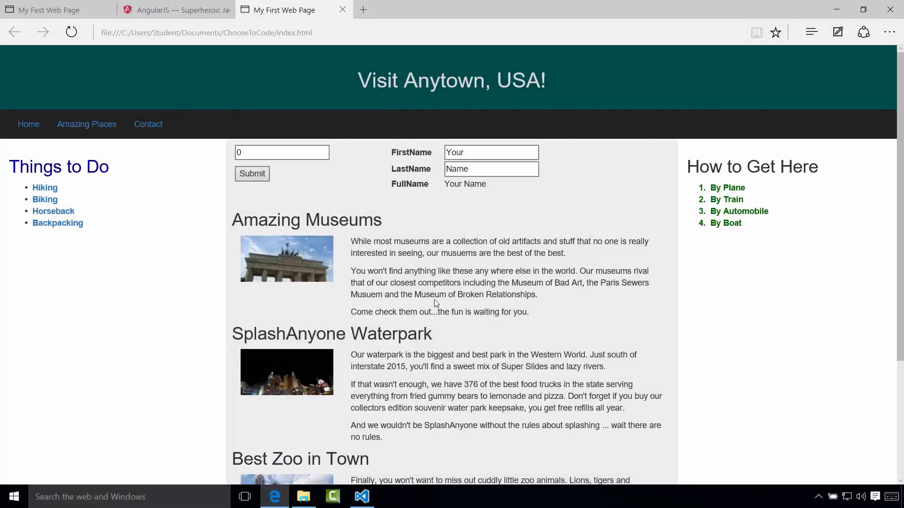
key(F5)
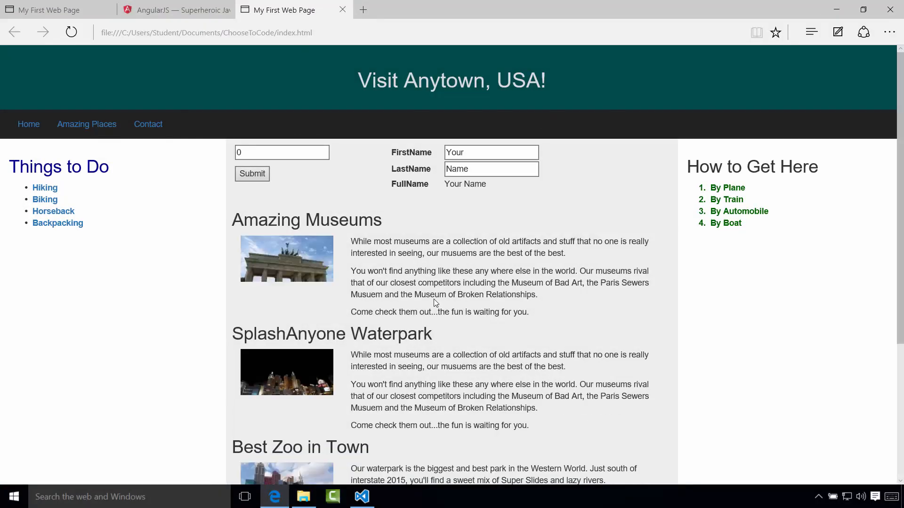
click(362, 497)
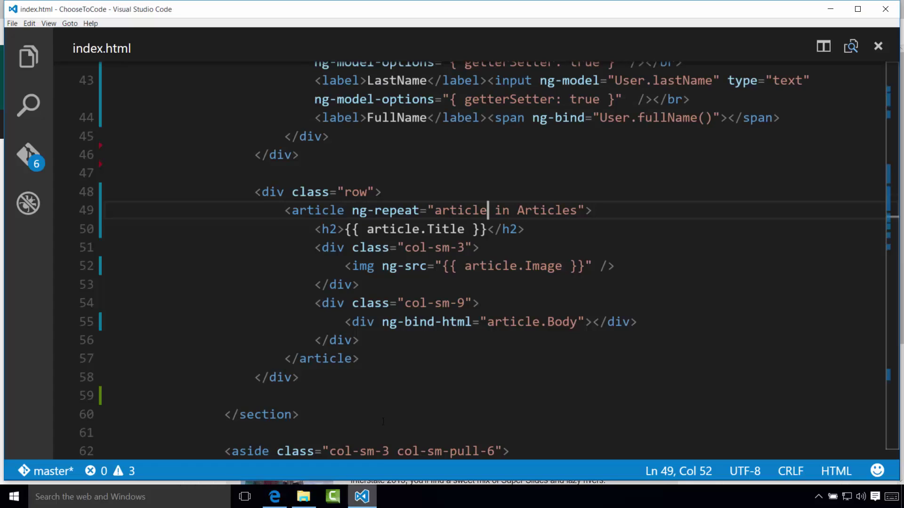
click(274, 497)
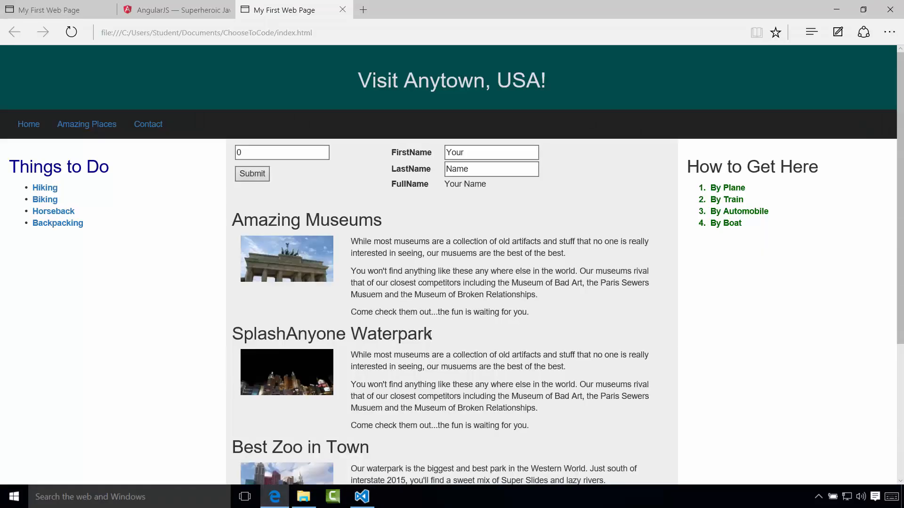
scroll(430, 353, down, 2)
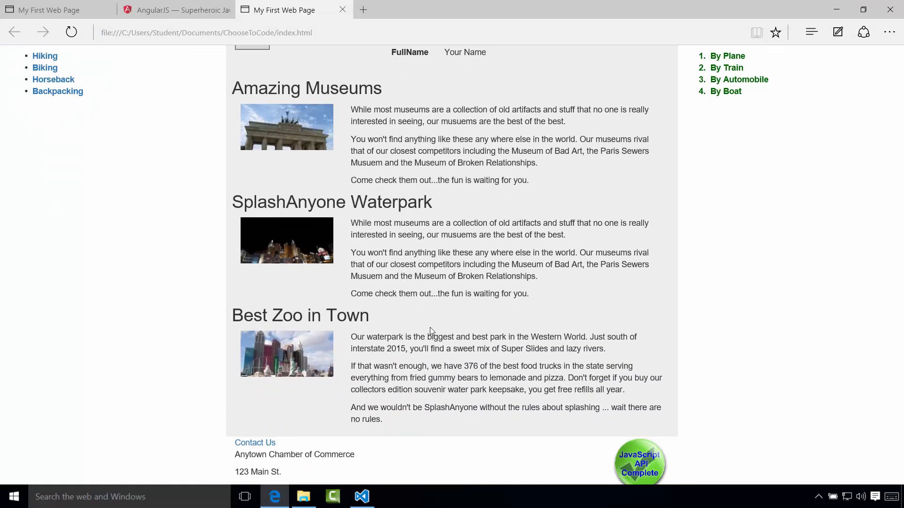
key(alt+Tab)
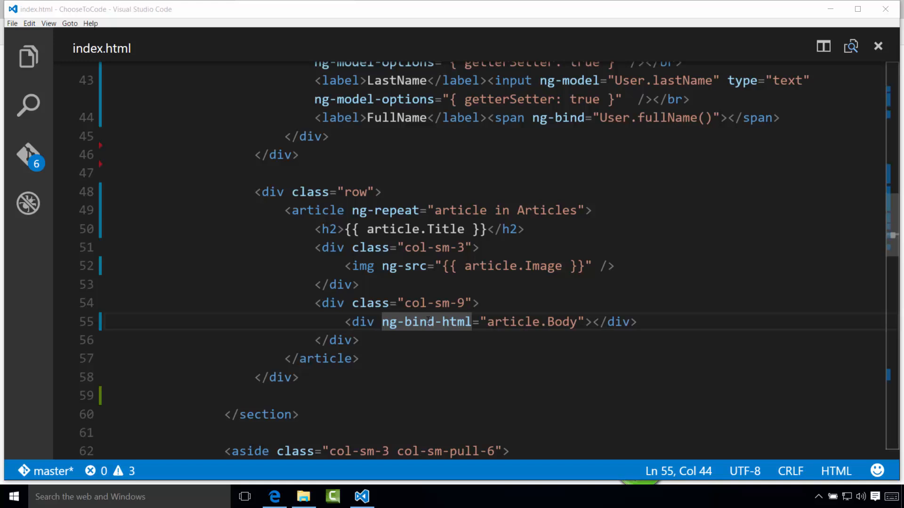
mouse_move(275, 496)
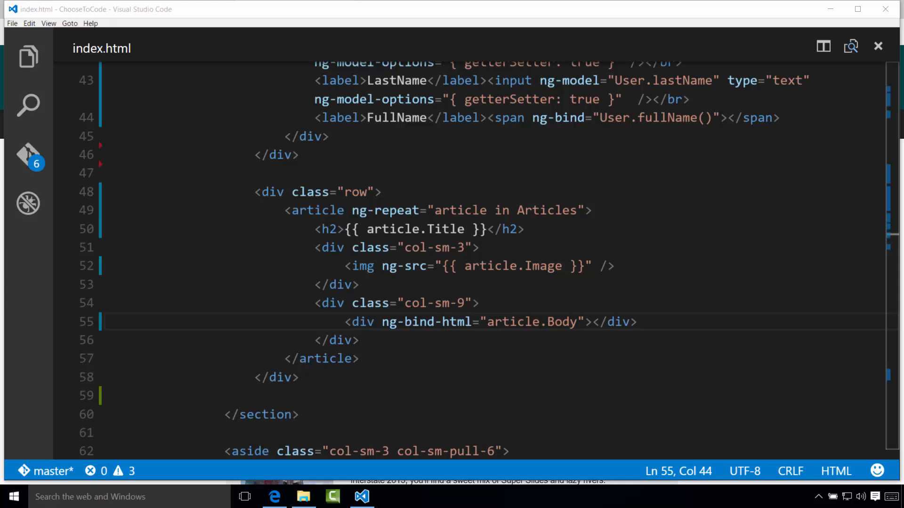
- Replace MainController's declaration with one injecting $scope and $http, and save
key(ctrl+p)
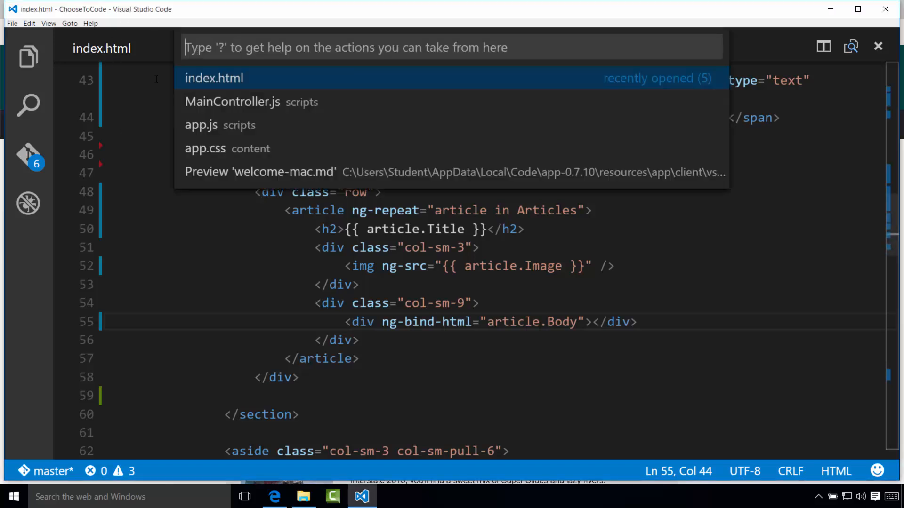
click(208, 105)
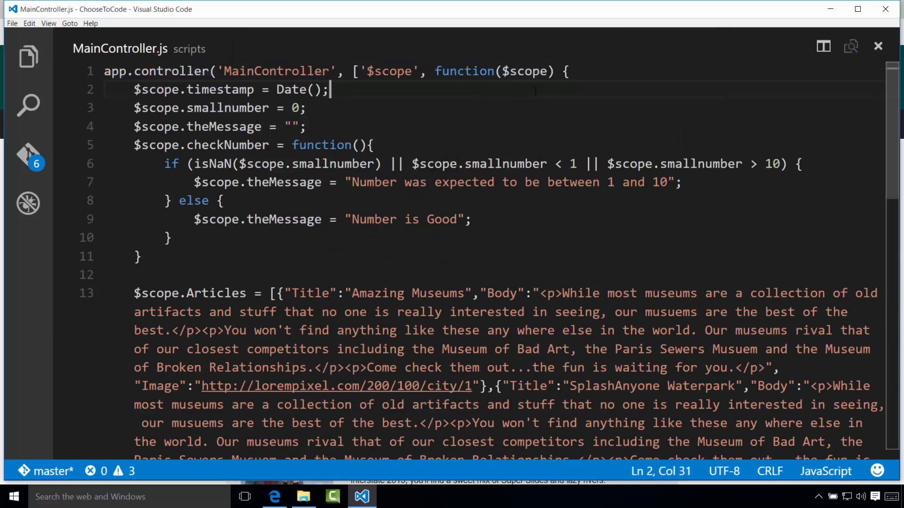
click(579, 71)
key(shift+Home)
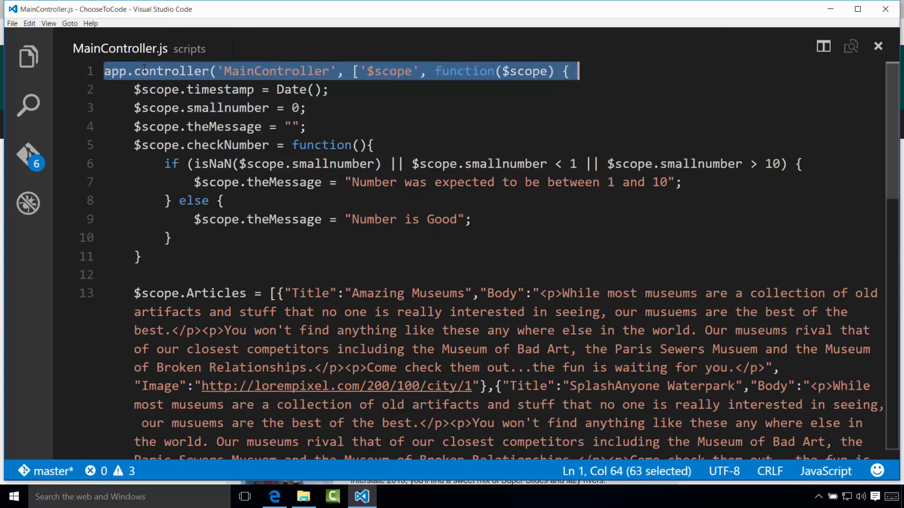
text(app.controller('MainController', ['$scope', '$http', function ($scope, $http) {)
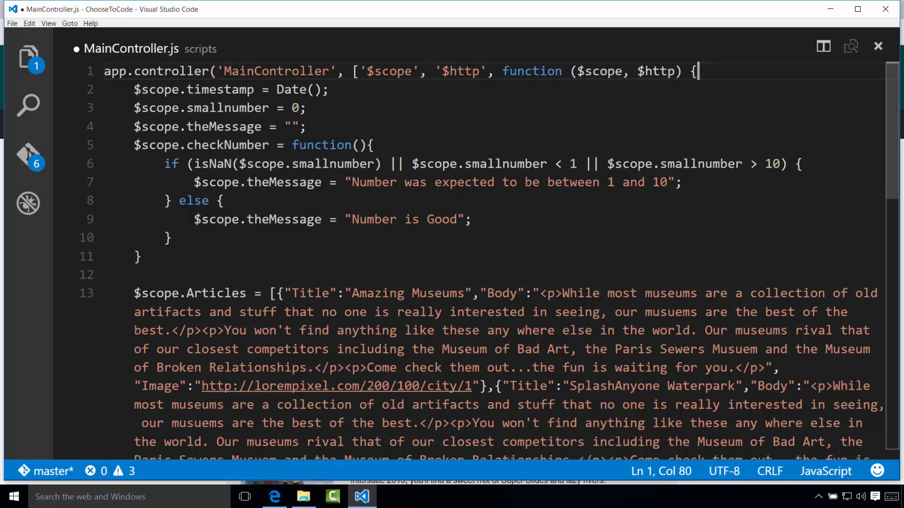
key(ctrl+s)
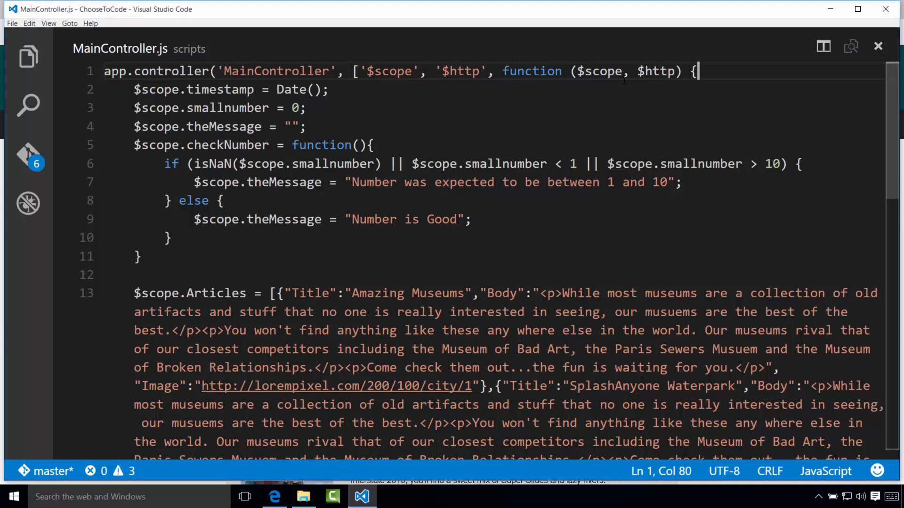
- Replace the hard-coded Articles data with the $http POST block to the articles API
click(135, 292)
scroll(452, 282, down, 3)
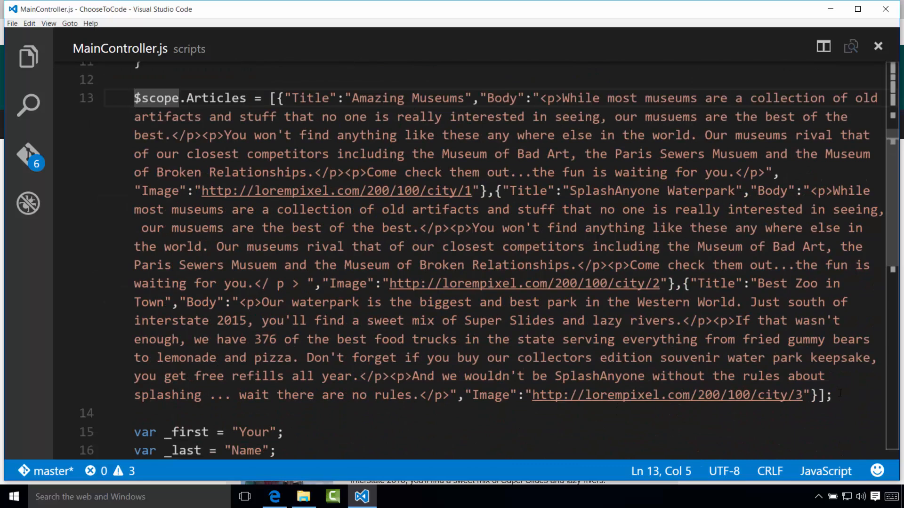
key(shift+End)
key(Delete)
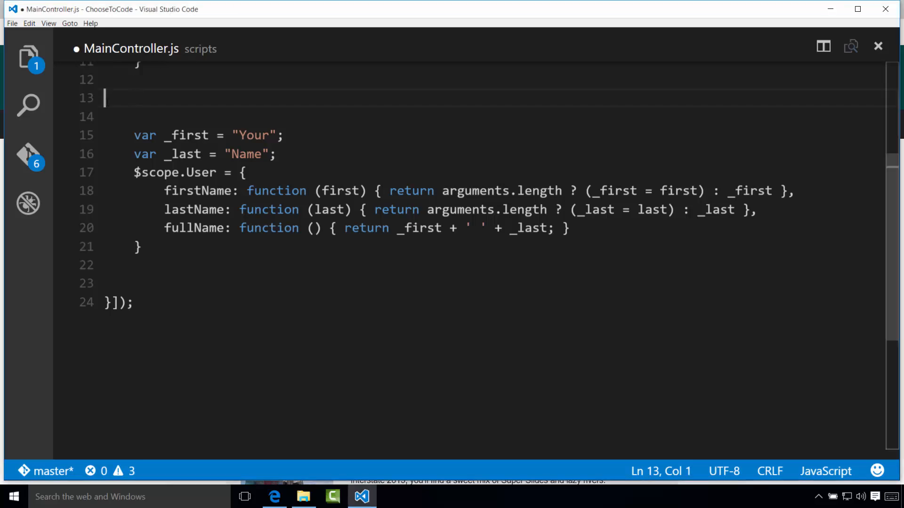
text($scope.Articles = [];     $http({method: 'POST', url: 'http://choosetocodeapi.azurewebsites.net/api/articles', data: {         ClassName: 'YourClassName',  //modify this for your class         Count: 3     }}).then(function(result){         $scope.Articles = result.data;     });)
scroll(107, 103, up, 1)
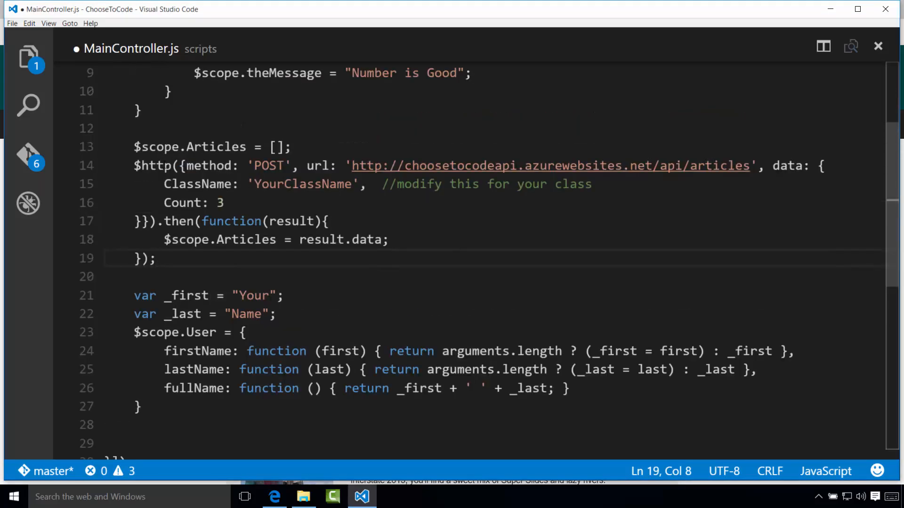
- Review the empty Articles initialisation and result.data assignment lines, then save MainController.js
drag(134, 147, 292, 147)
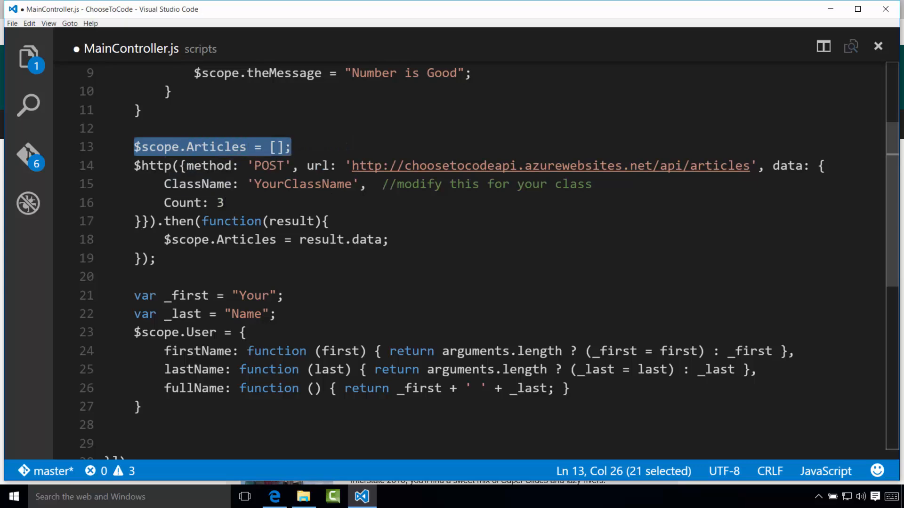
mouse_move(174, 240)
mouse_down()
mouse_move(165, 240)
mouse_move(392, 239)
mouse_up()
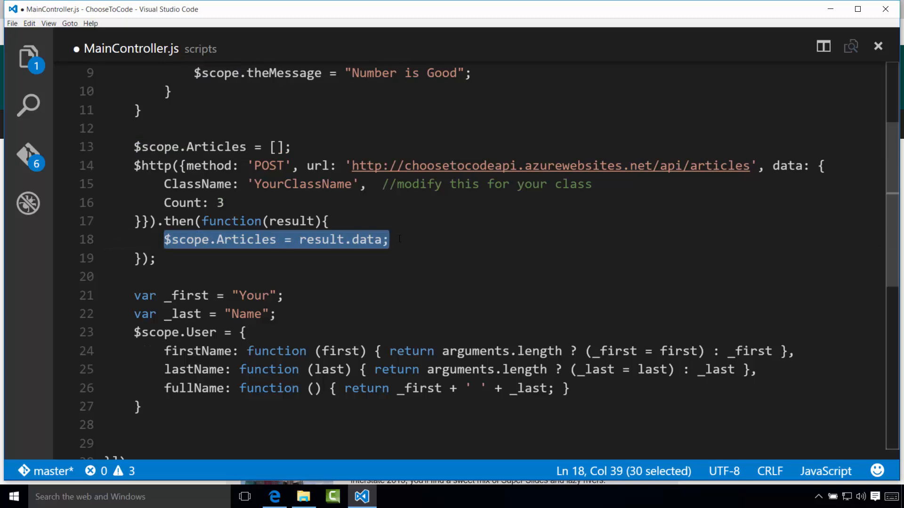
click(165, 240)
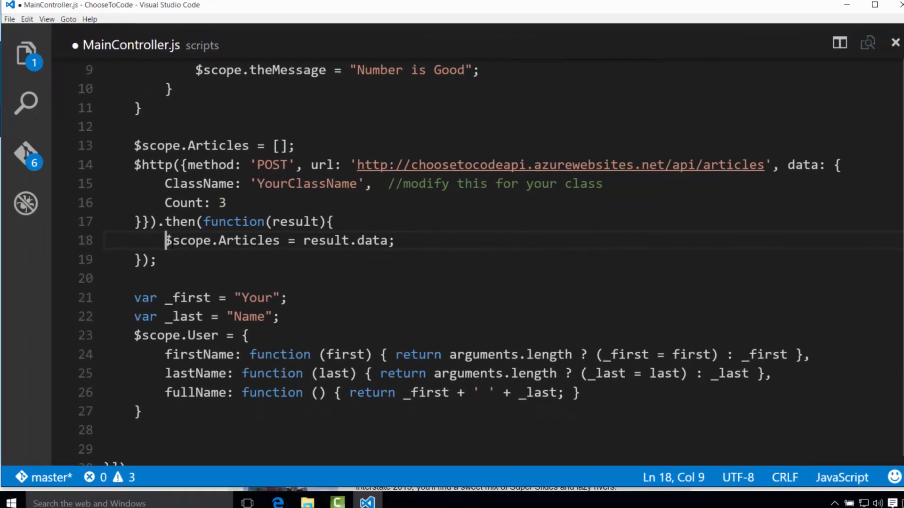
drag(163, 240, 390, 239)
key(ctrl+s)
click(391, 240)
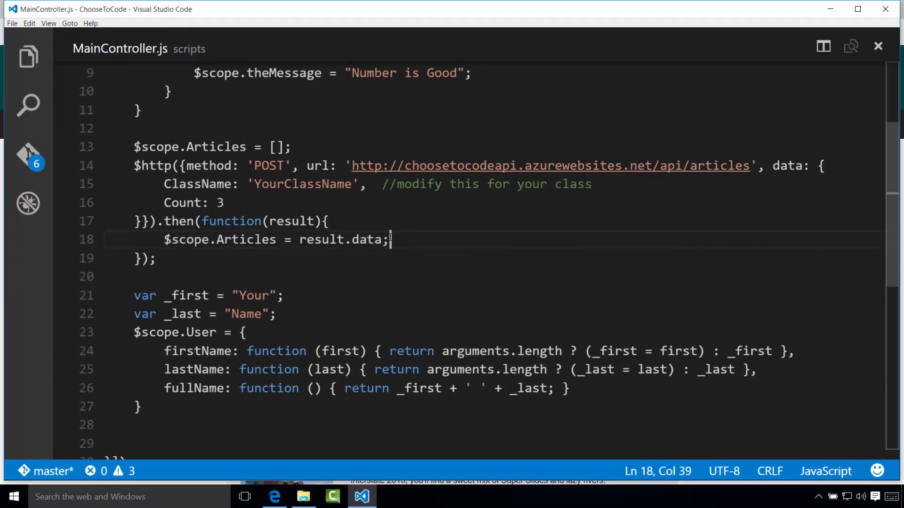
- Reload the page in Edge so the three articles load from the API
click(274, 497)
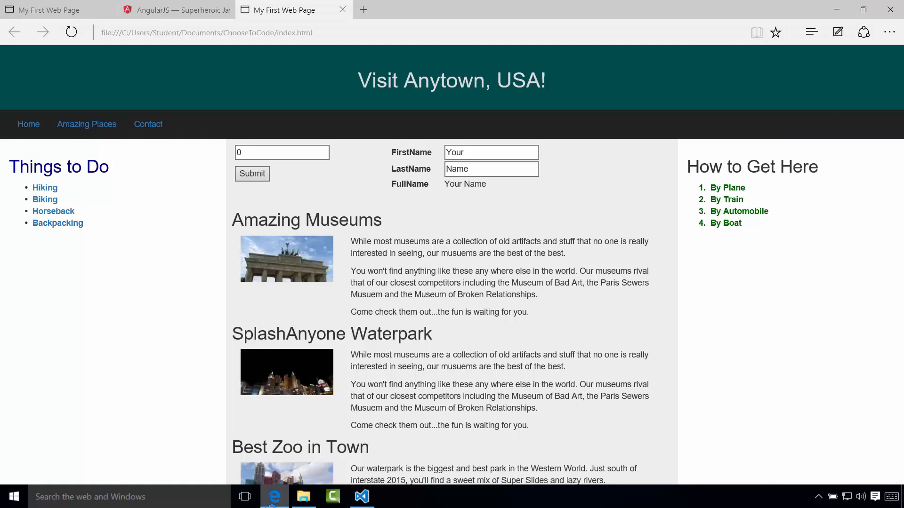
click(71, 33)
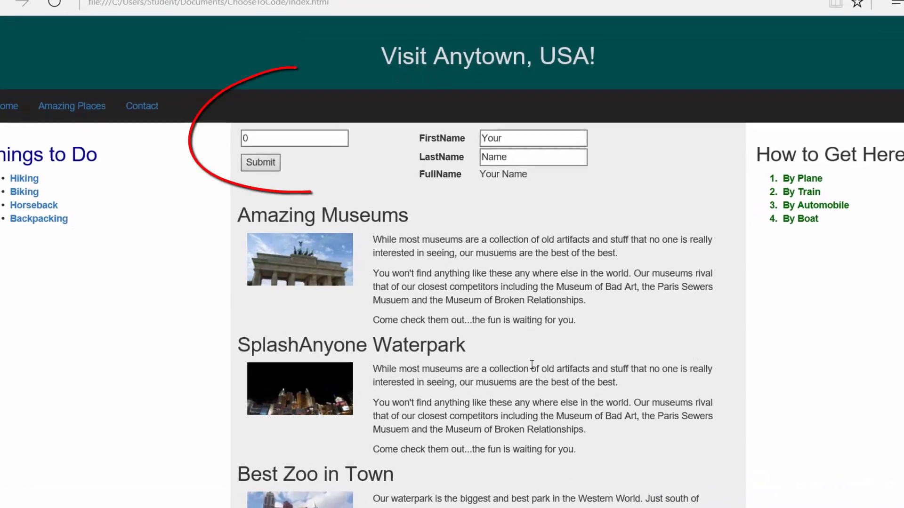
- Replace 0 with 1 in the number field and confirm 'Number is Good' shows
click(246, 153)
drag(261, 120, 220, 122)
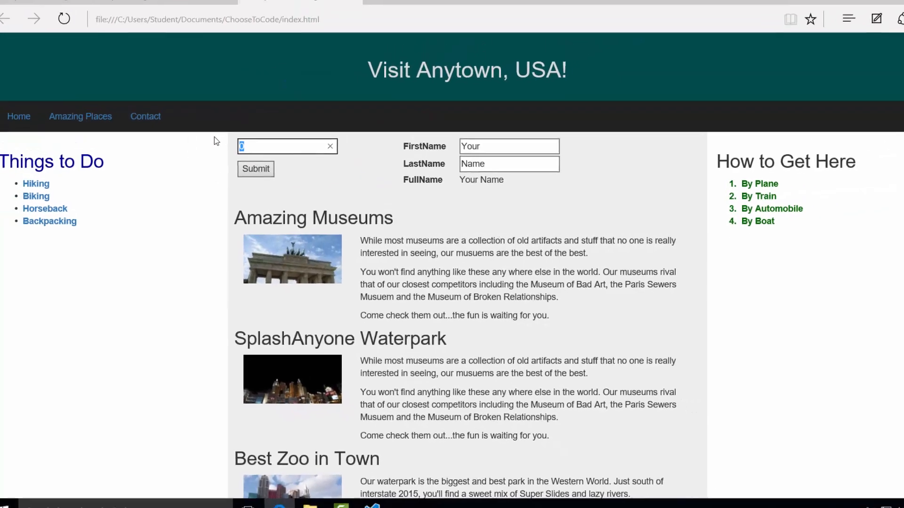
click(269, 157)
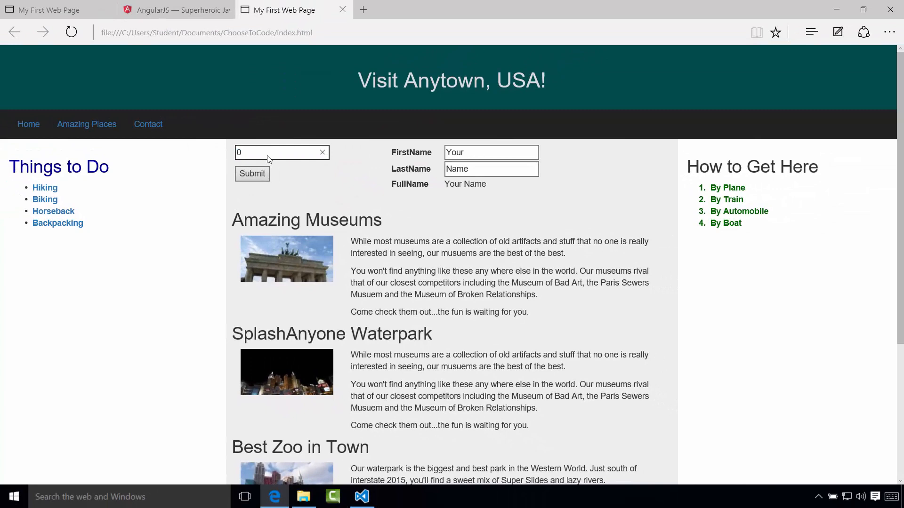
key(BackSpace)
text(1)
drag(528, 313, 233, 233)
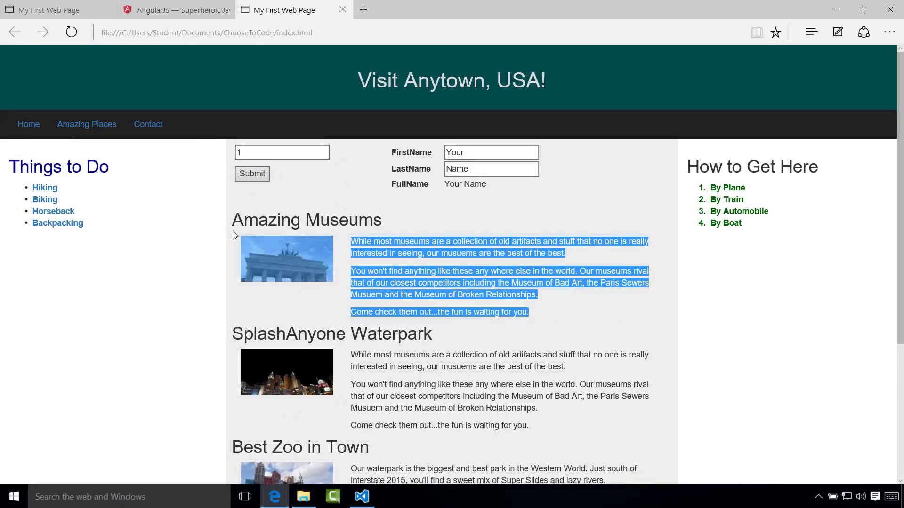
click(252, 174)
key(ctrl+a)
click(281, 153)
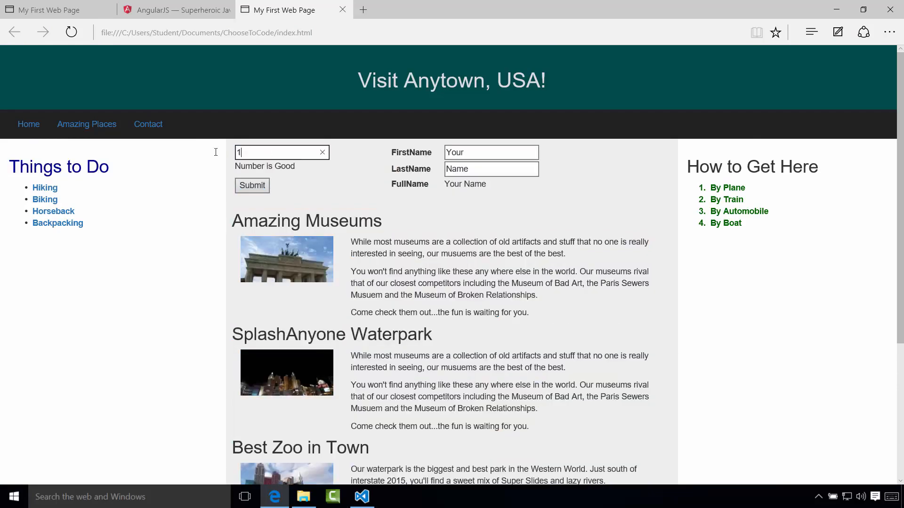
double_click(239, 153)
scroll(465, 325, down, 2)
scroll(467, 326, down, 3)
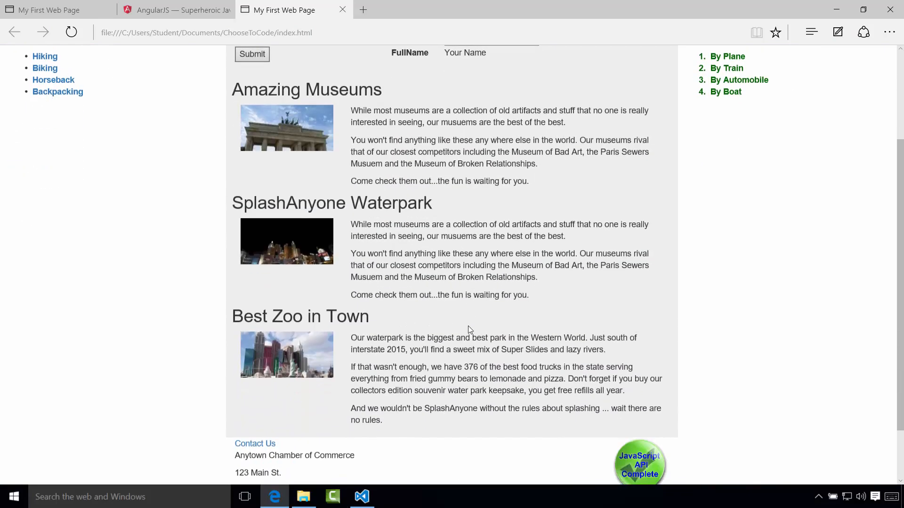
scroll(469, 325, up, 5)
scroll(452, 344, down, 1)
scroll(453, 344, up, 1)
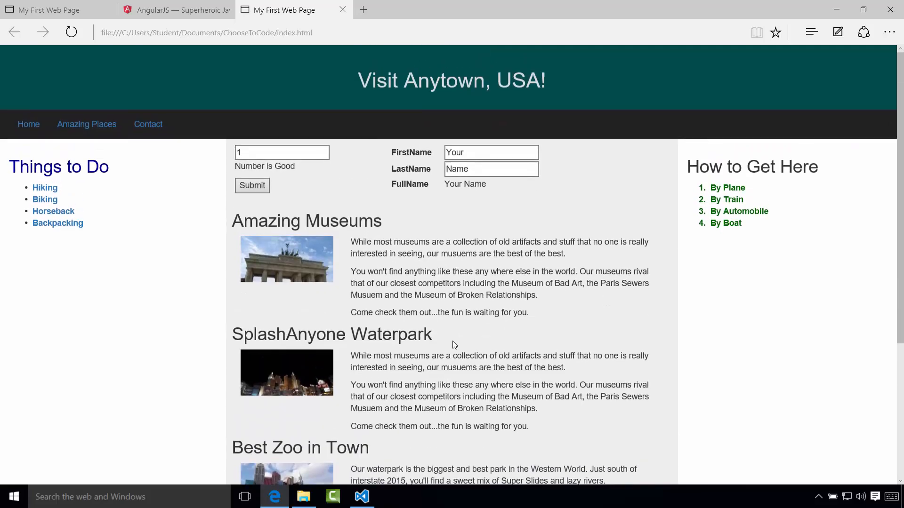
click(258, 154)
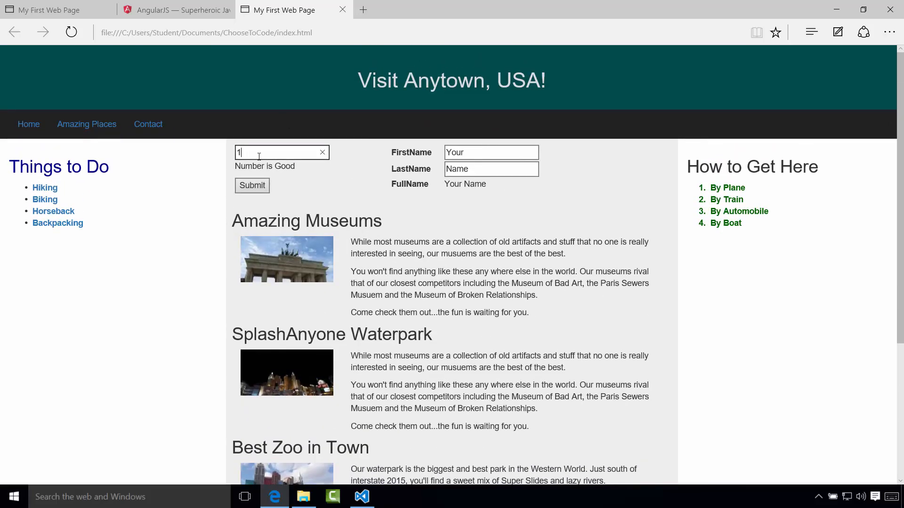
double_click(259, 154)
scroll(407, 376, down, 3)
scroll(406, 376, up, 3)
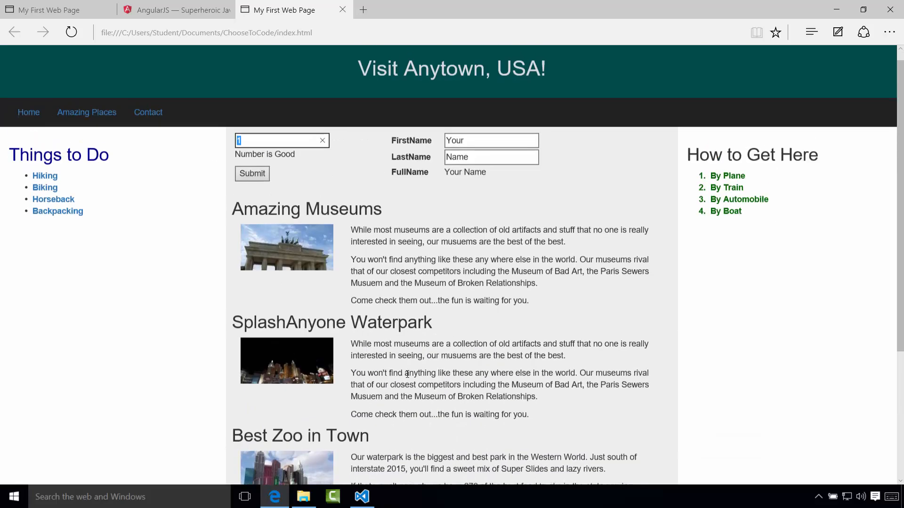
click(252, 187)
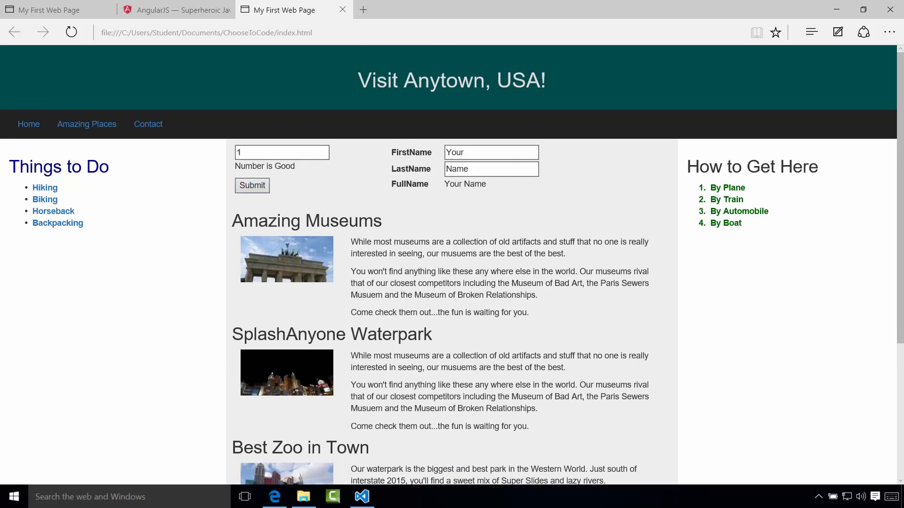